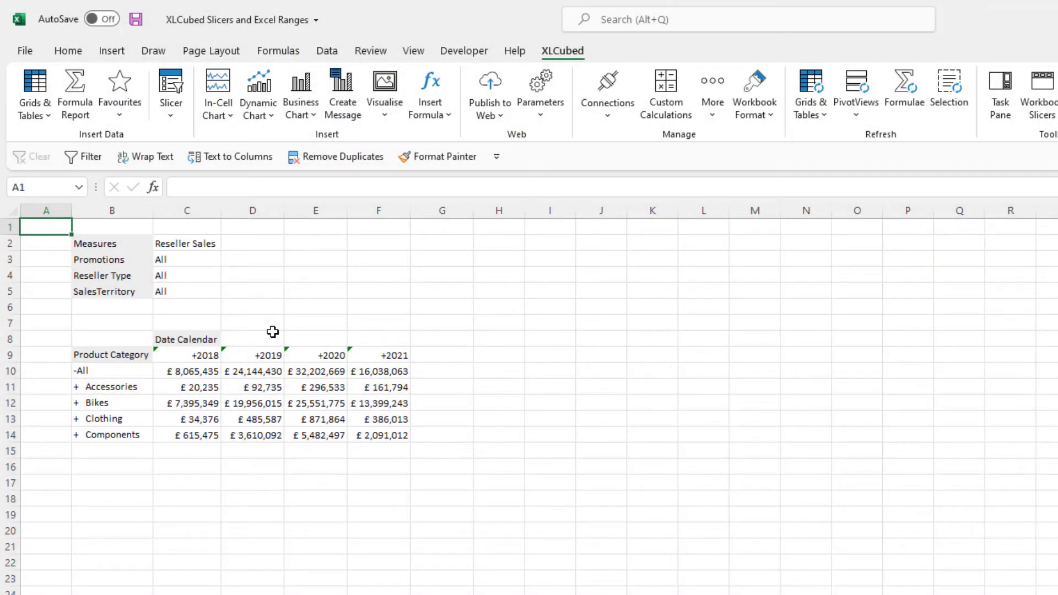
- In Design grid, set the Product Category rows to Accessories and Bikes, with Bikes expanded to Children
click(265, 387)
double_click(266, 388)
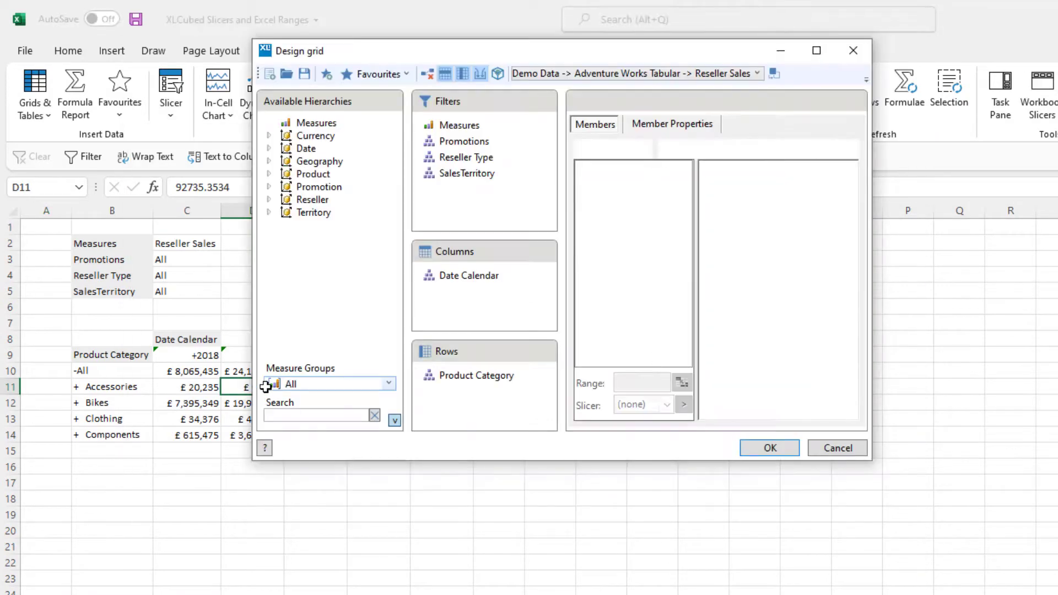
click(478, 378)
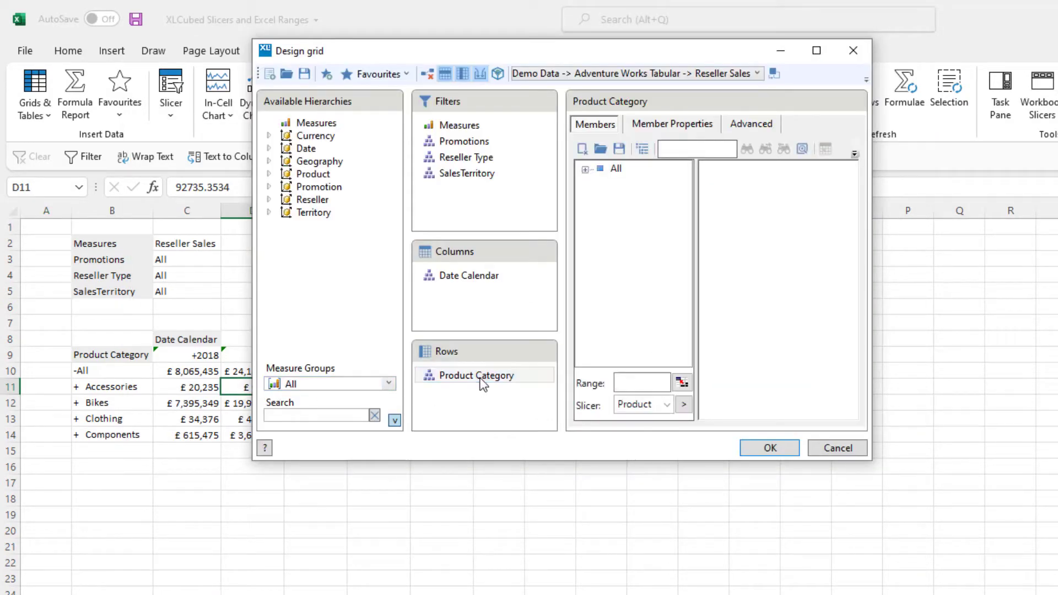
click(586, 170)
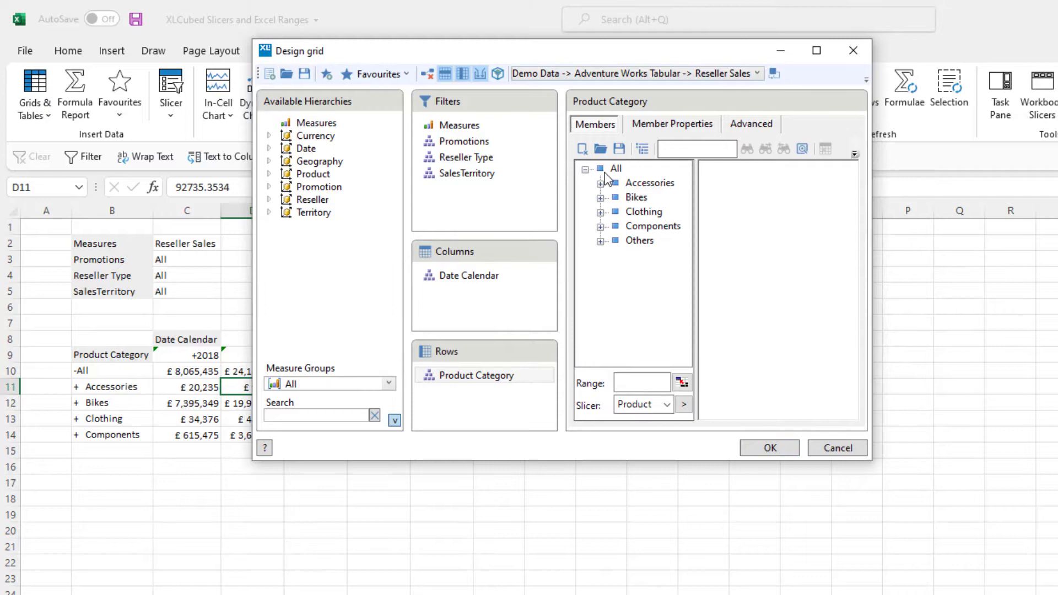
click(643, 184)
ctrl+click(639, 197)
drag(763, 217, 764, 212)
click(765, 188)
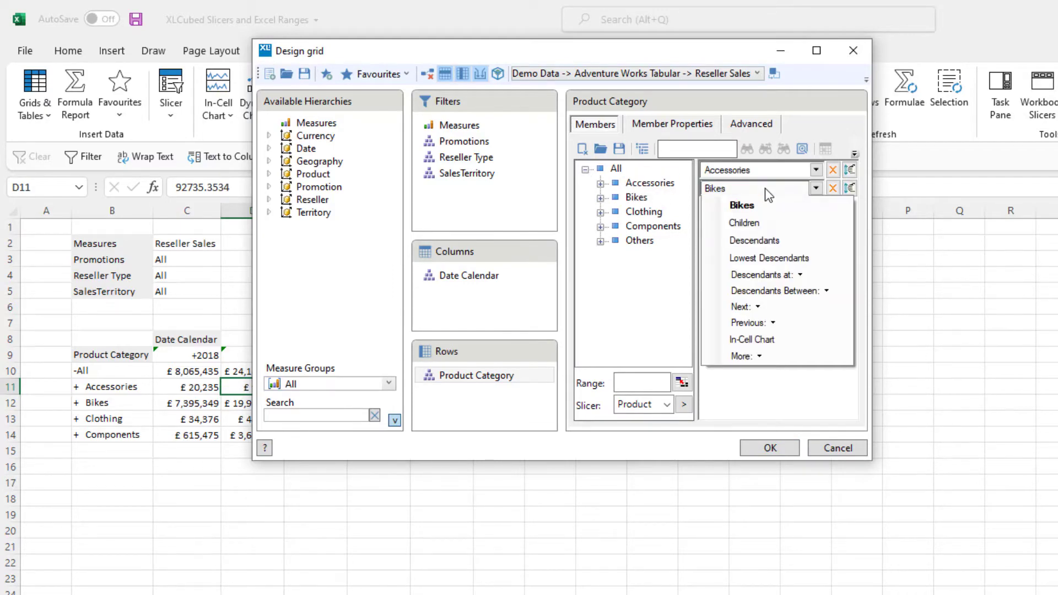
click(765, 220)
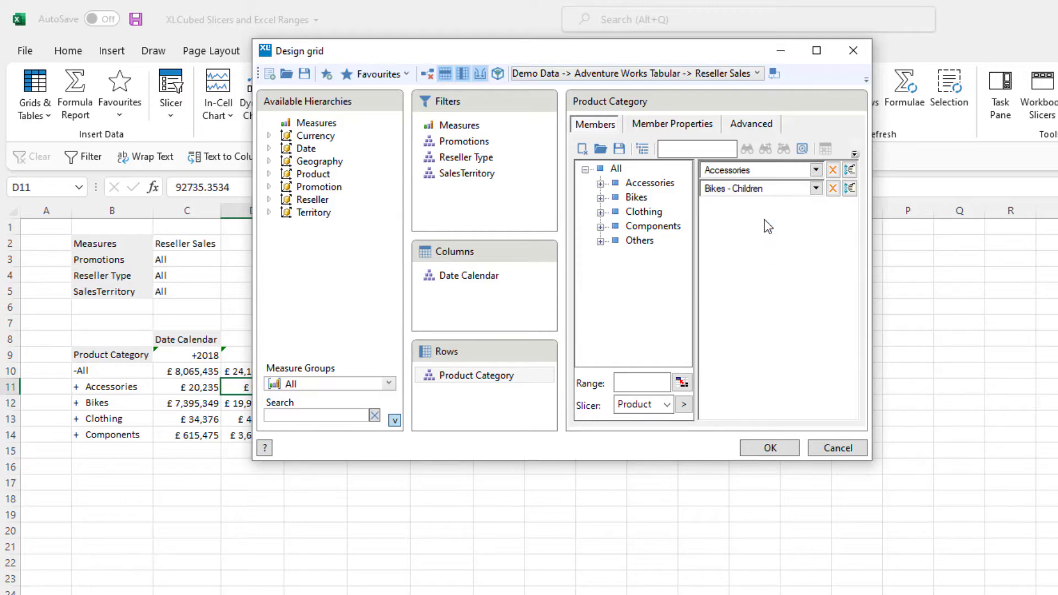
- Apply the new row selection, then filter SalesTerritory to Europe only
click(771, 446)
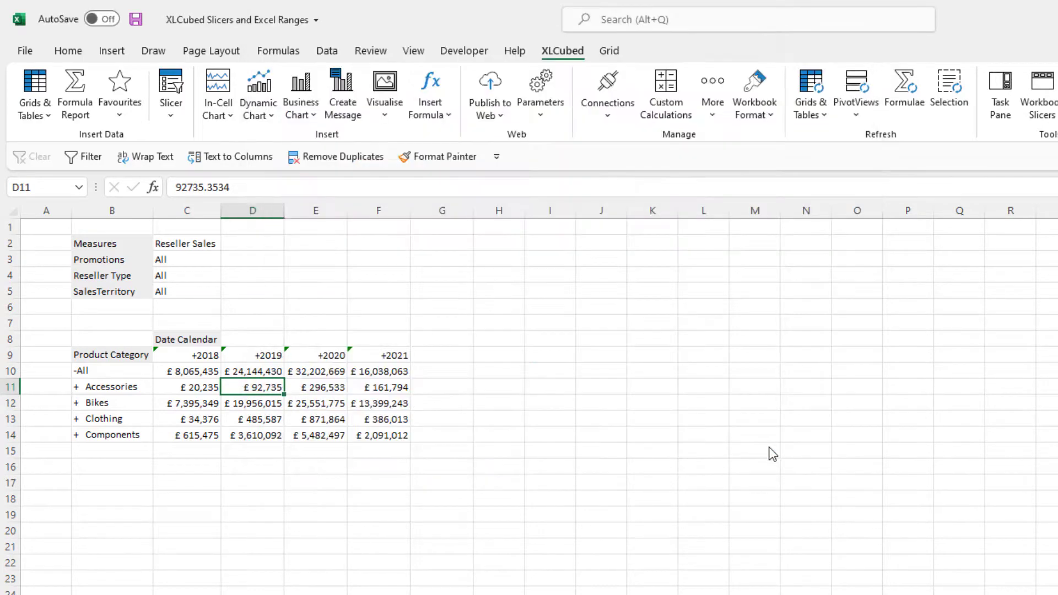
double_click(206, 293)
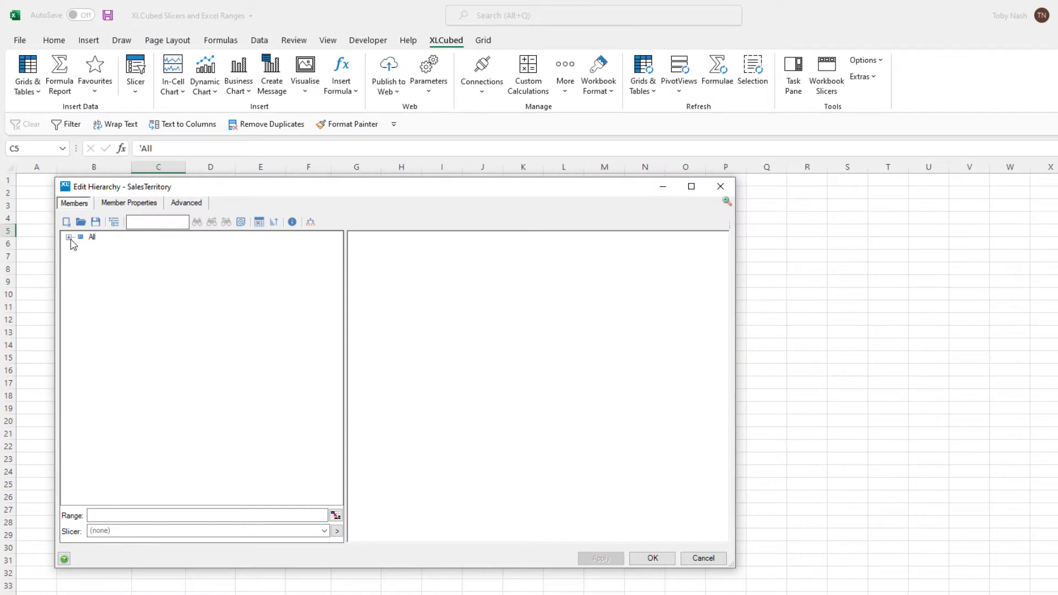
click(69, 238)
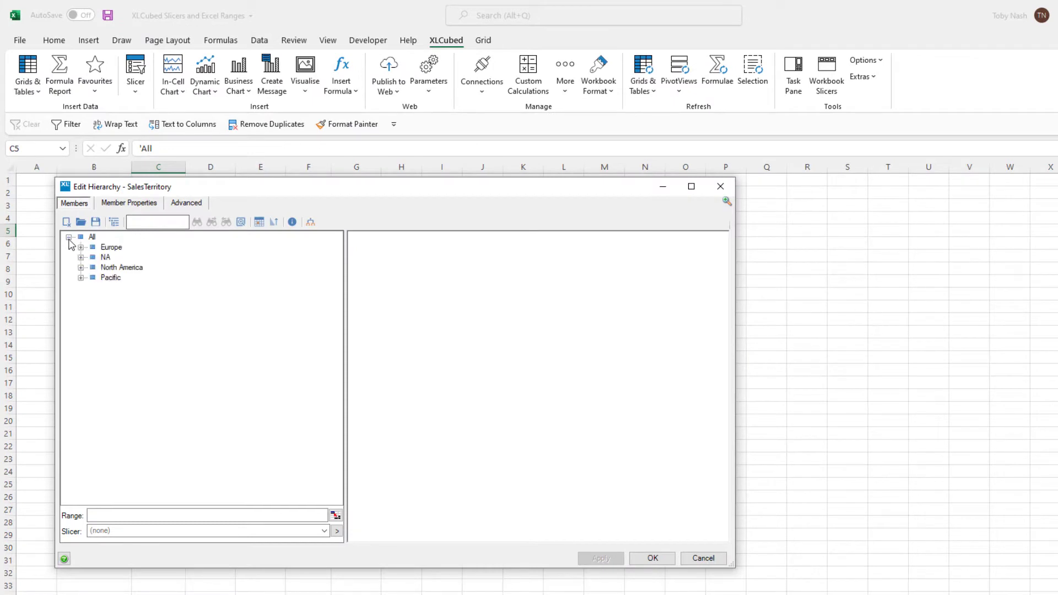
drag(111, 246, 438, 283)
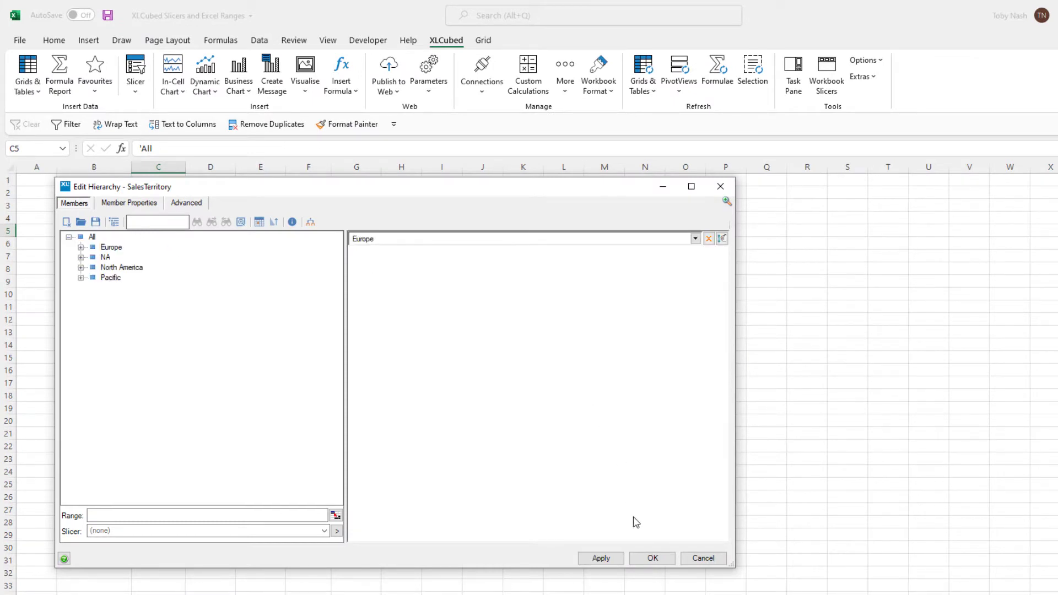
click(651, 558)
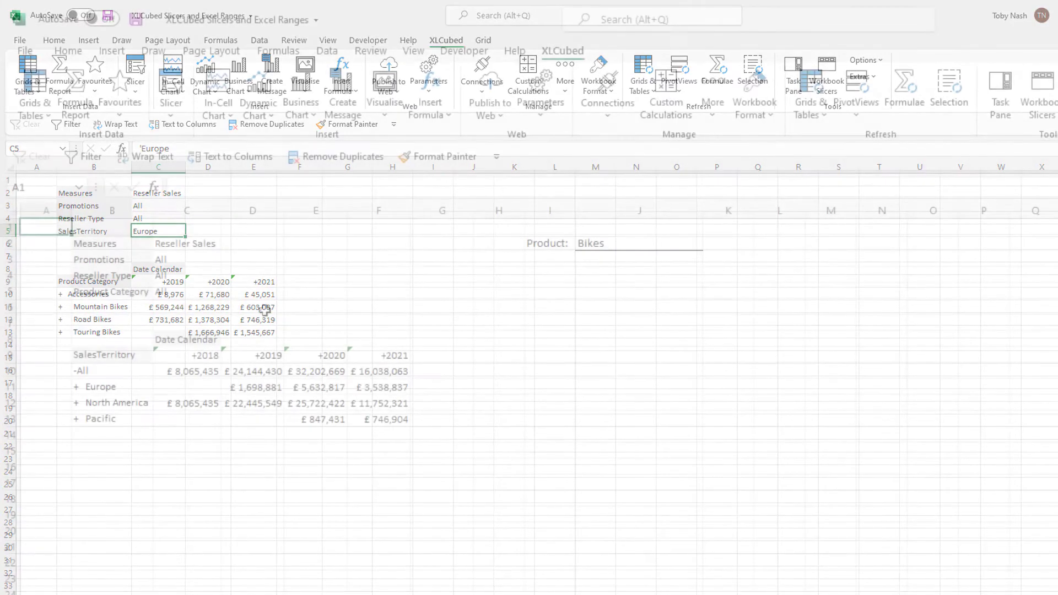
- Link the grid's Product Category filter to cell $J$2, currently holding Bikes
click(210, 303)
double_click(264, 384)
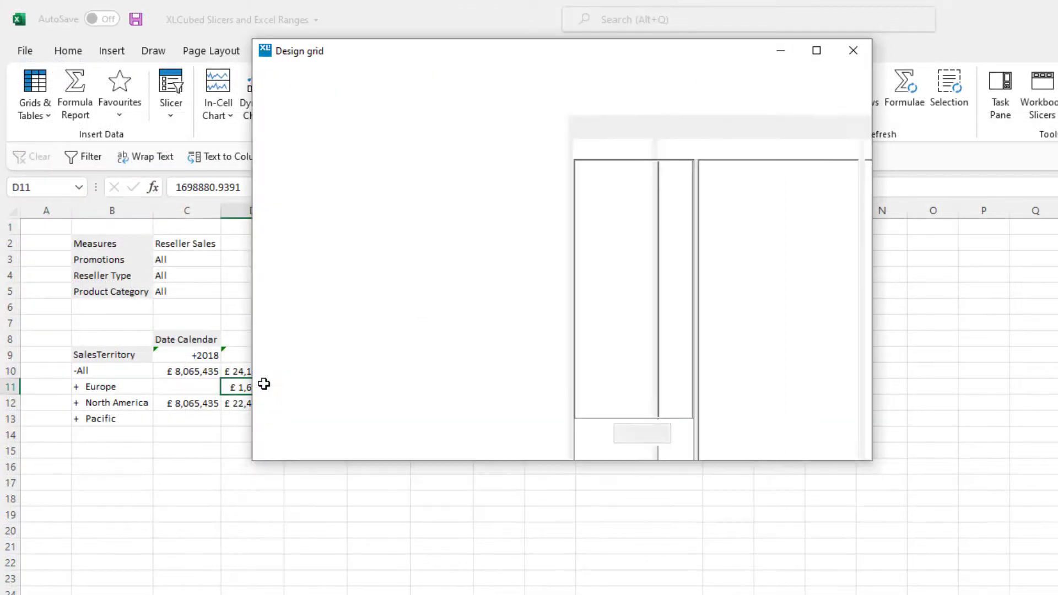
click(501, 174)
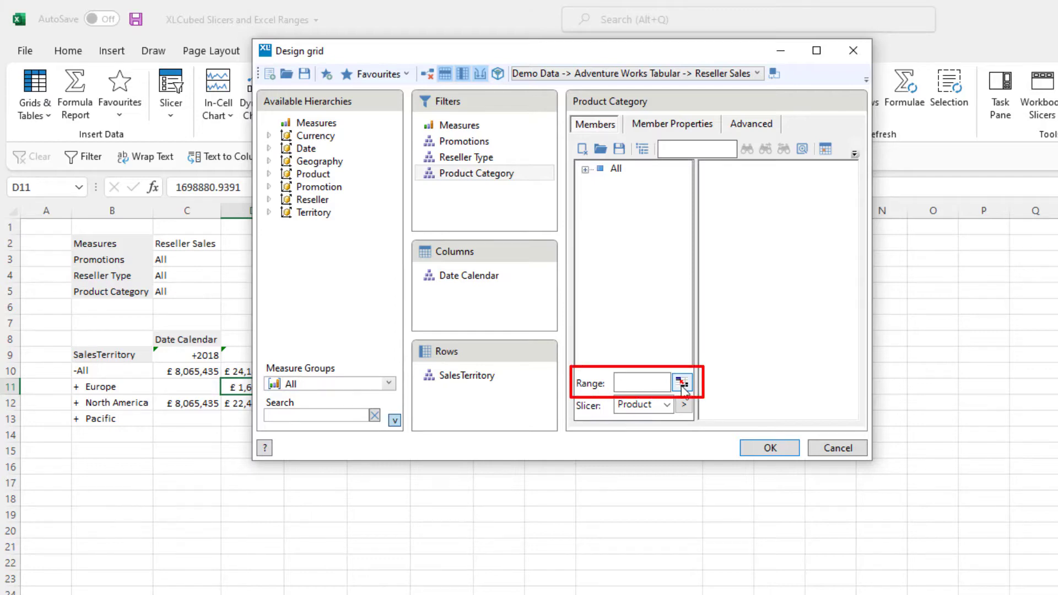
click(682, 384)
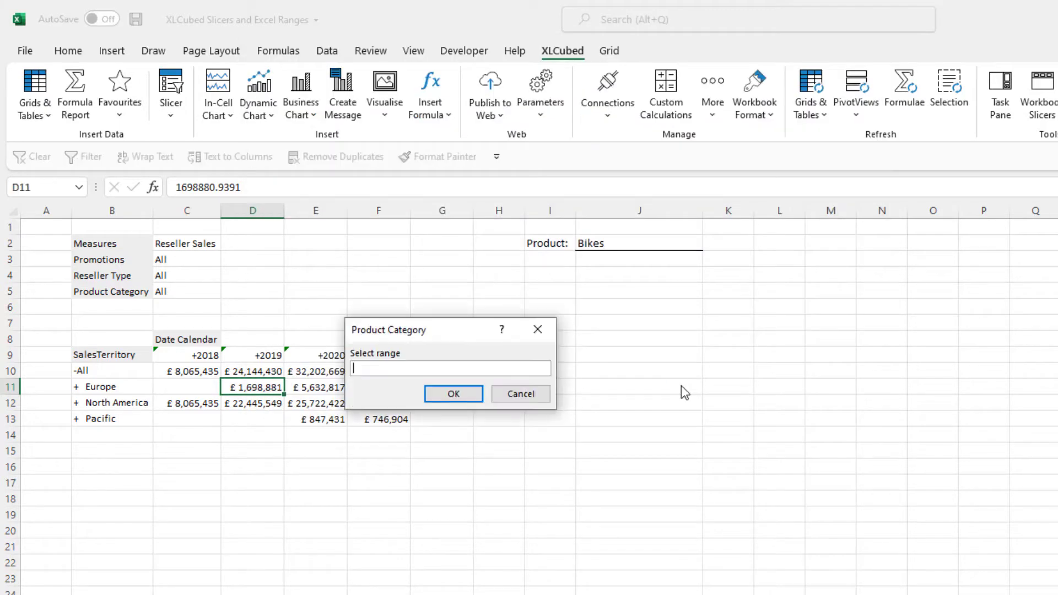
click(638, 242)
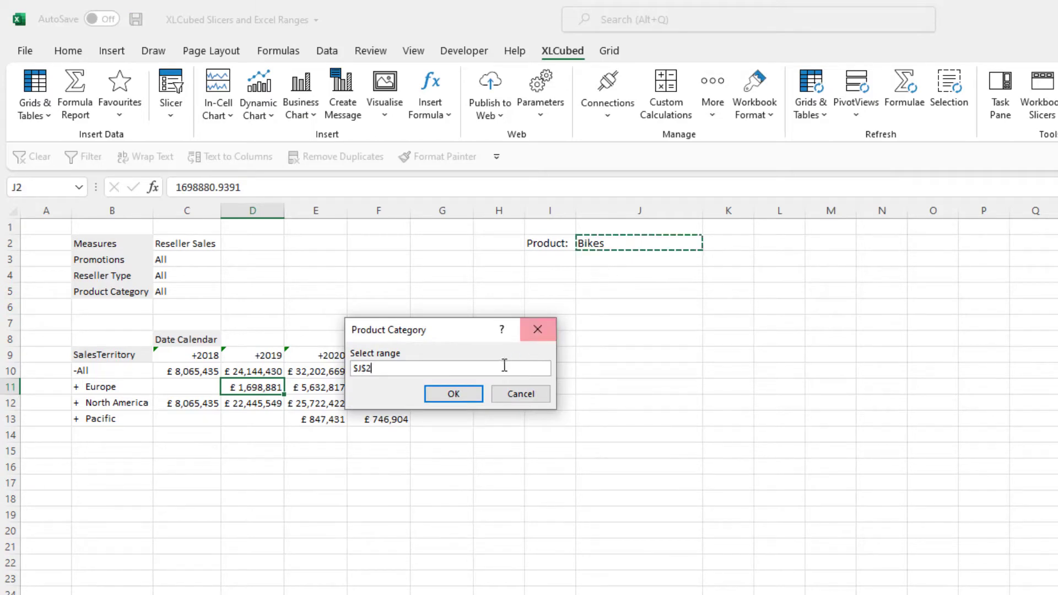
click(472, 393)
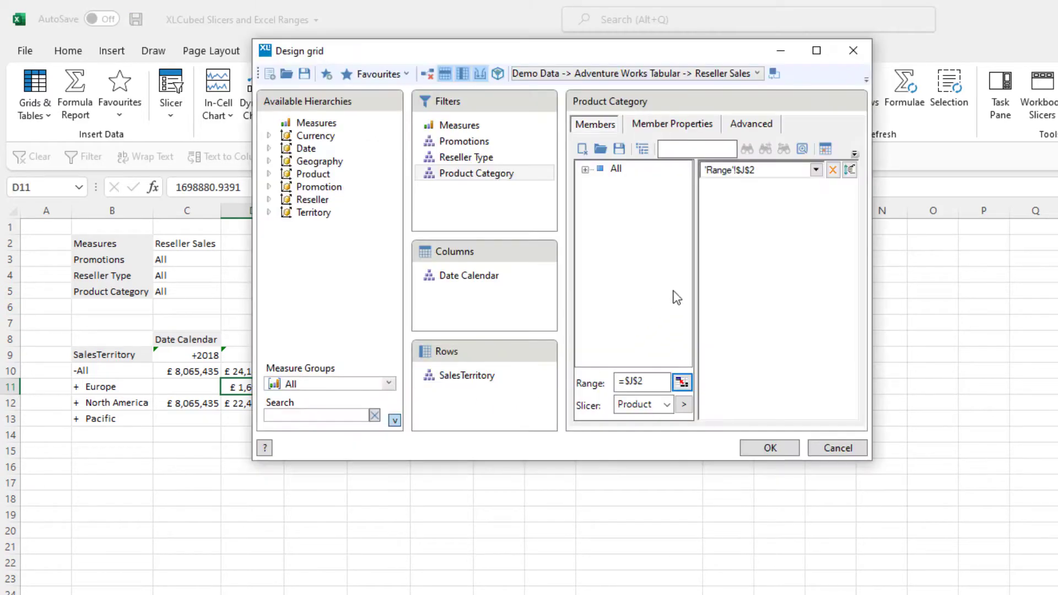
click(774, 172)
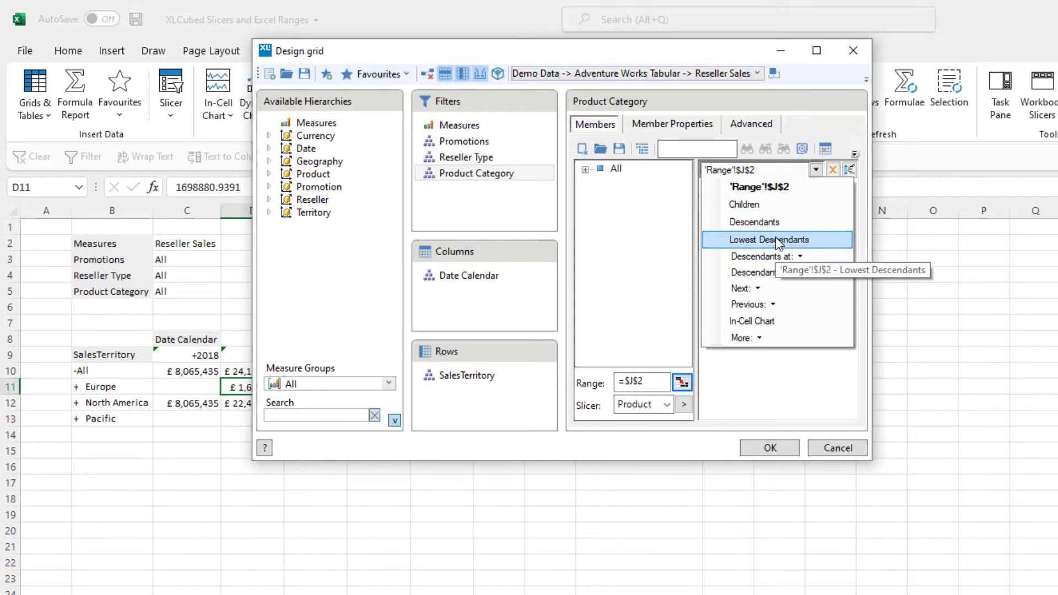
click(773, 447)
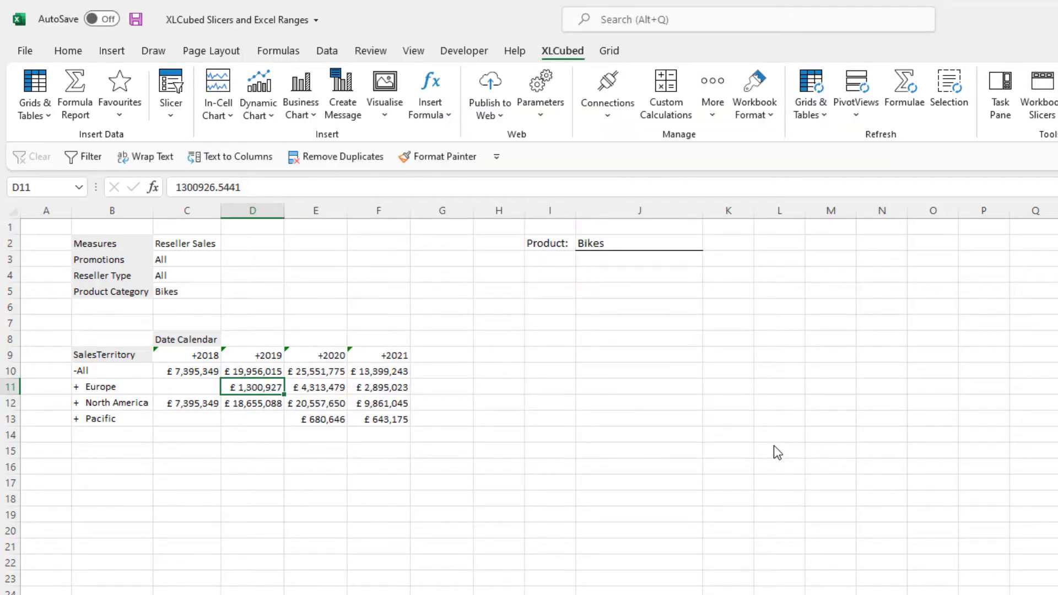
- Enter Clothing in cell J2 to switch the linked product filter
click(651, 239)
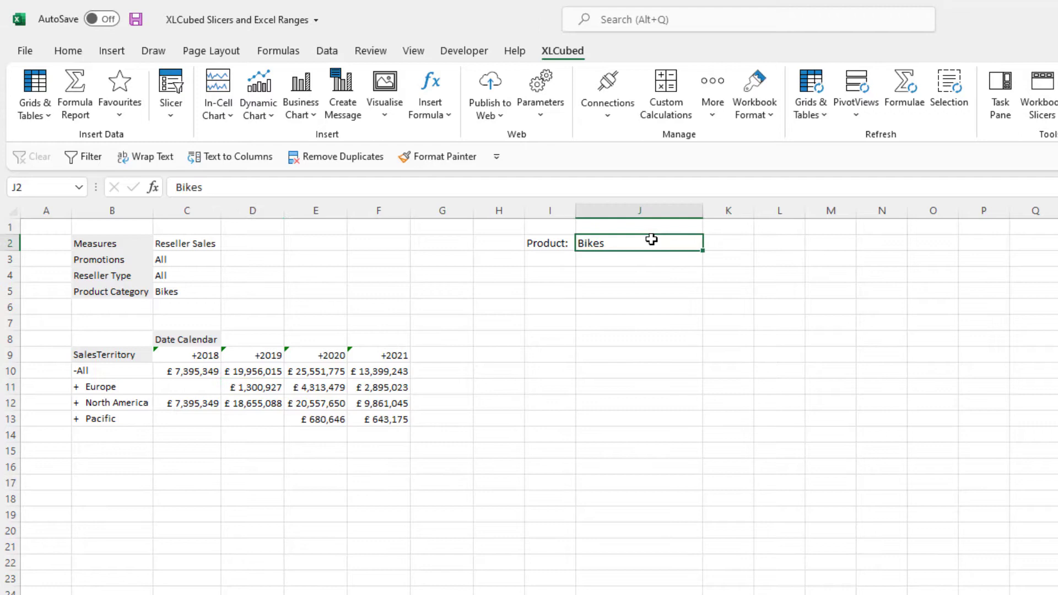
text(Cl)
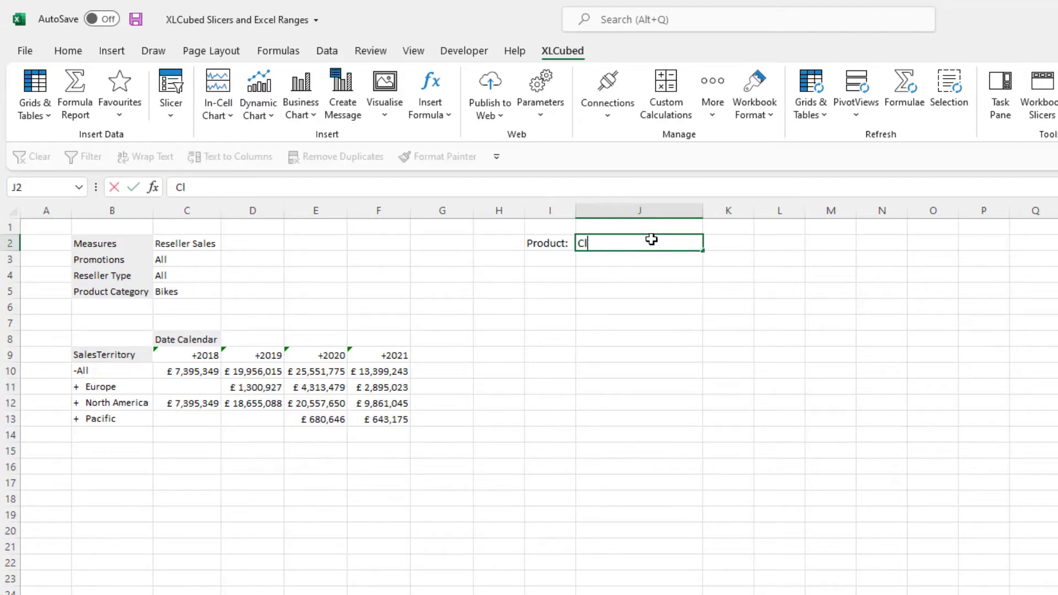
text(othing)
key(Return)
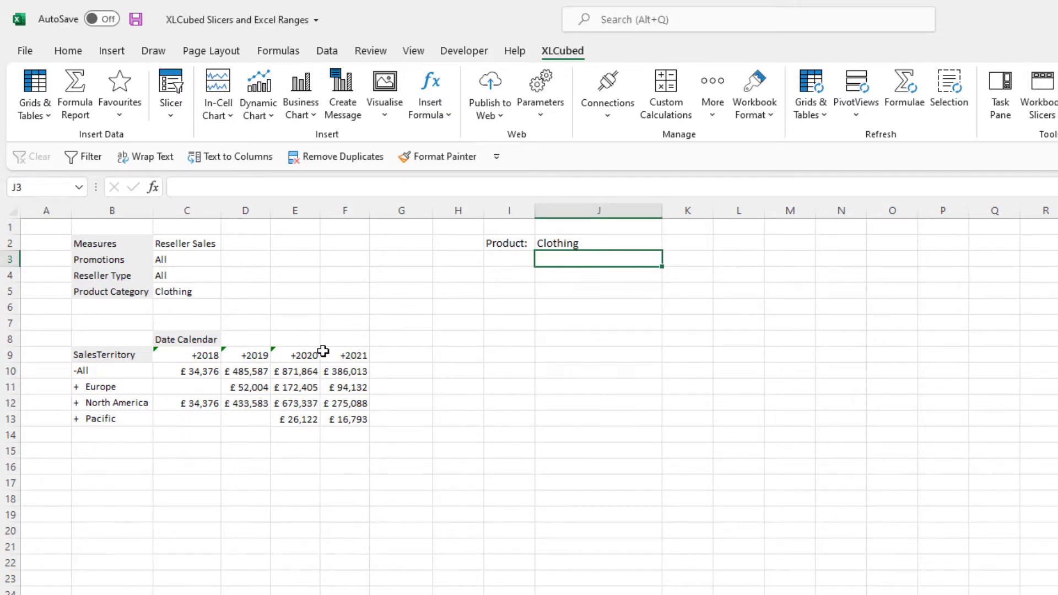
- Swap Product Category onto rows and SalesTerritory into filters, showing Descendants of 'Range'!$J$2
double_click(248, 388)
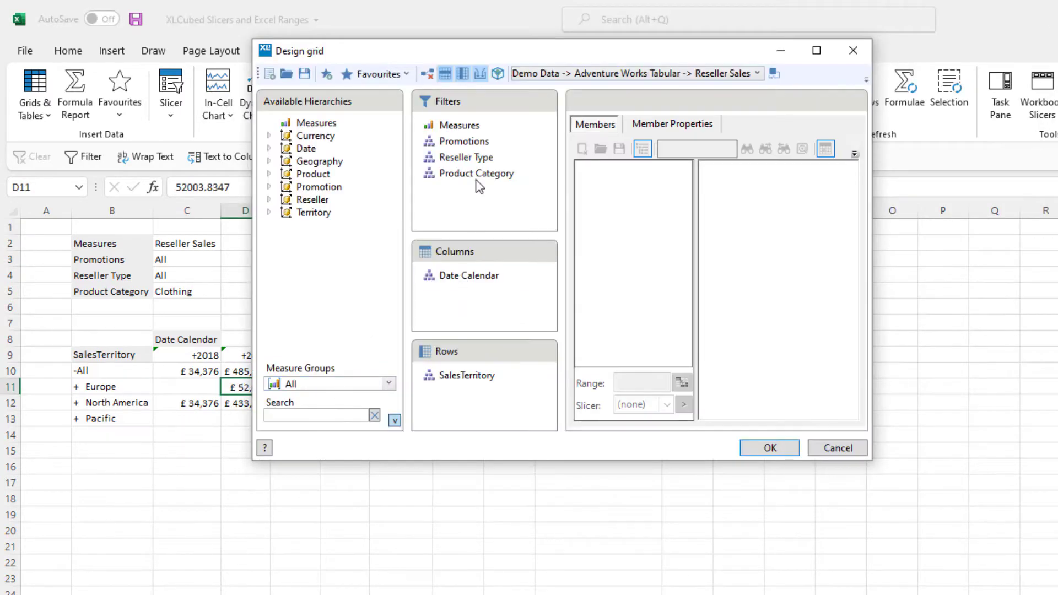
drag(495, 310, 474, 189)
click(477, 375)
click(815, 170)
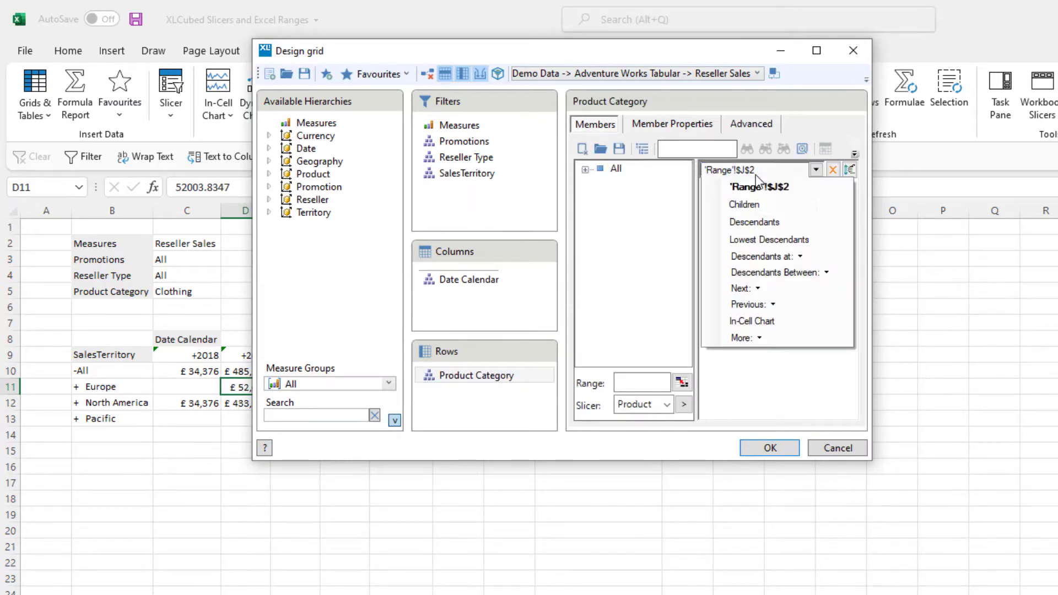
click(770, 220)
click(785, 449)
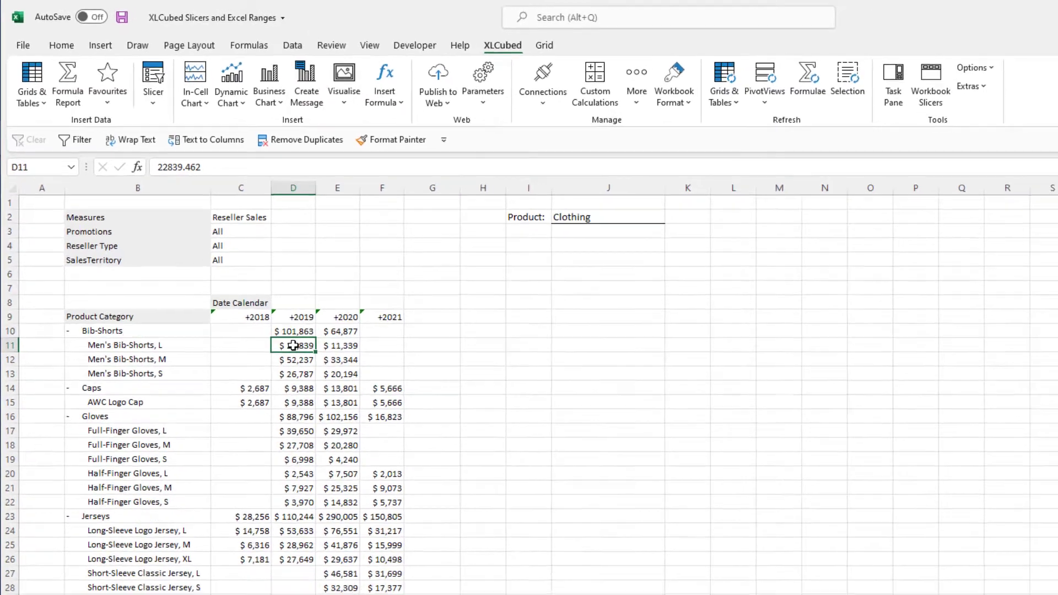
- Replace the J2 Descendants rows with Children of 'Range selection'!C2:C17
double_click(328, 387)
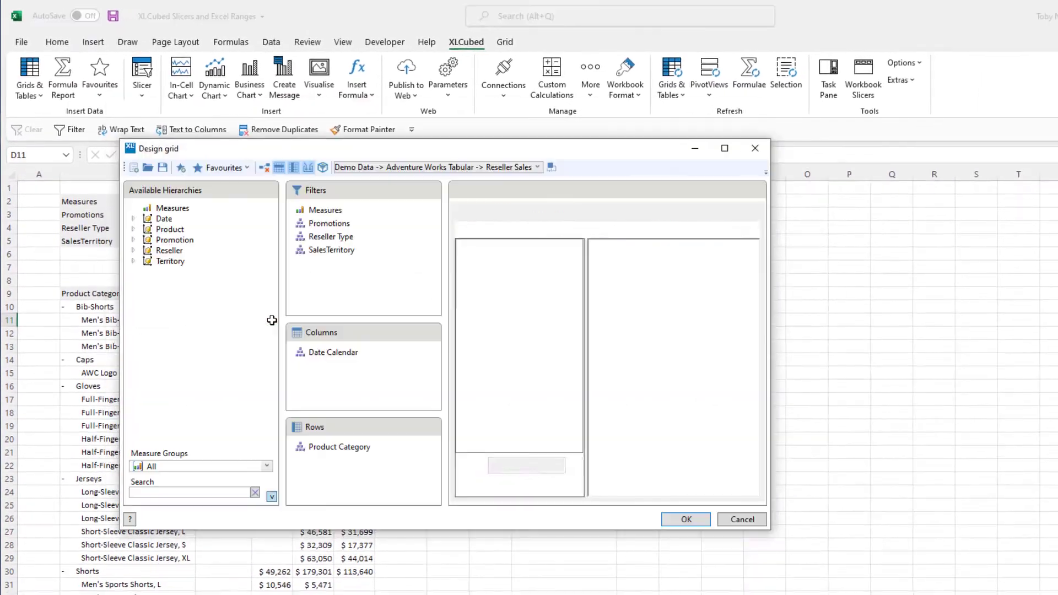
click(354, 447)
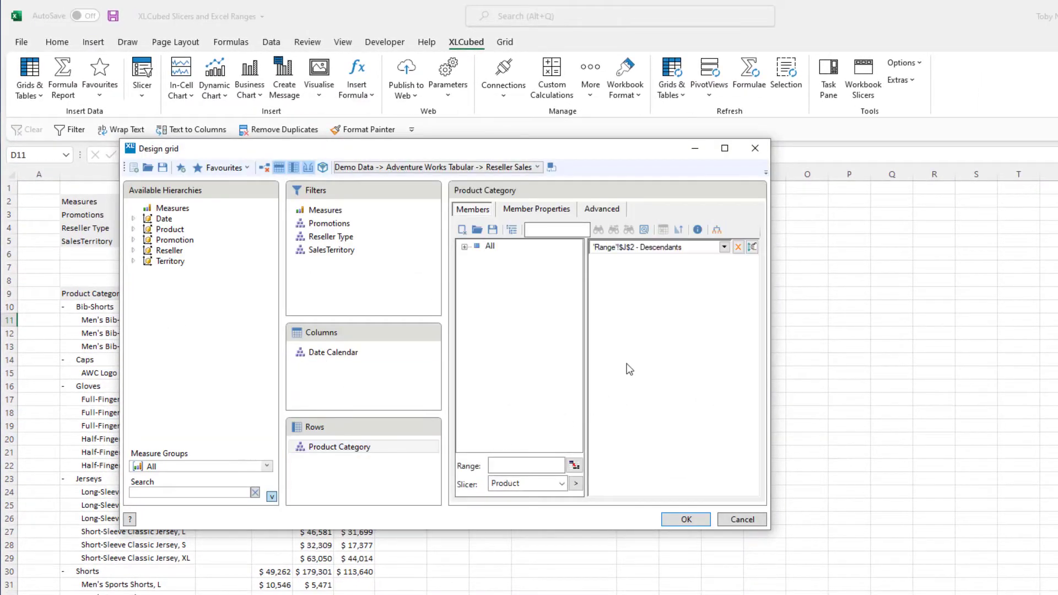
click(737, 248)
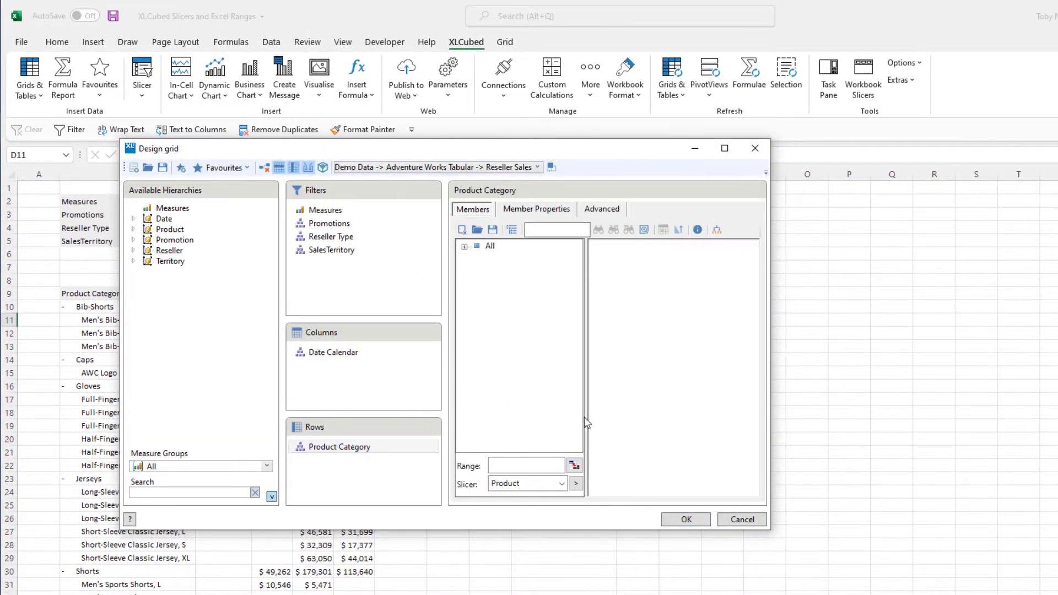
click(575, 466)
key(ctrl+Page_Down)
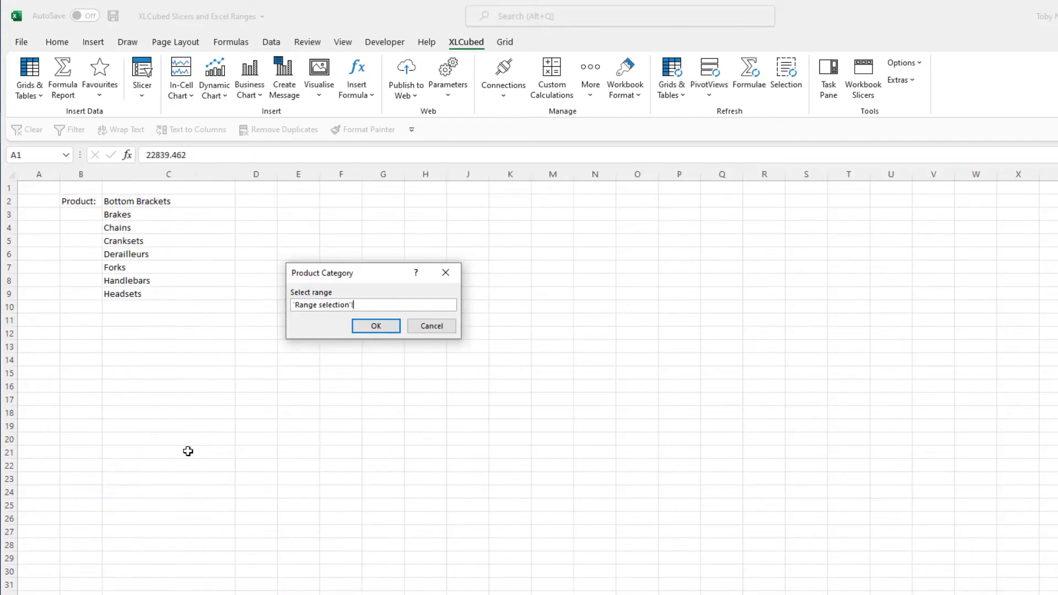
drag(174, 202, 170, 395)
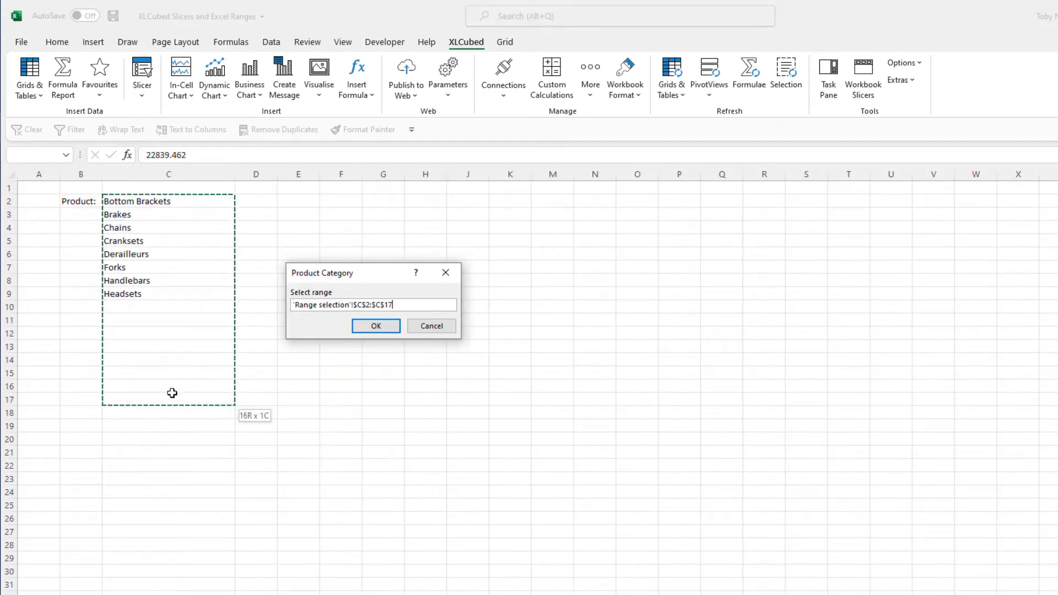
click(386, 327)
click(675, 247)
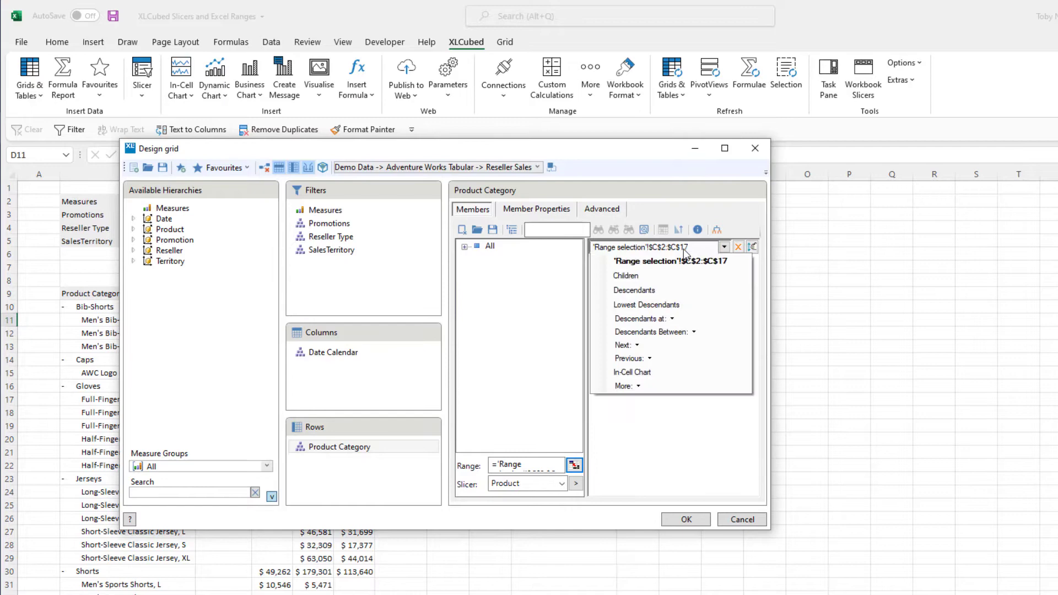
click(684, 276)
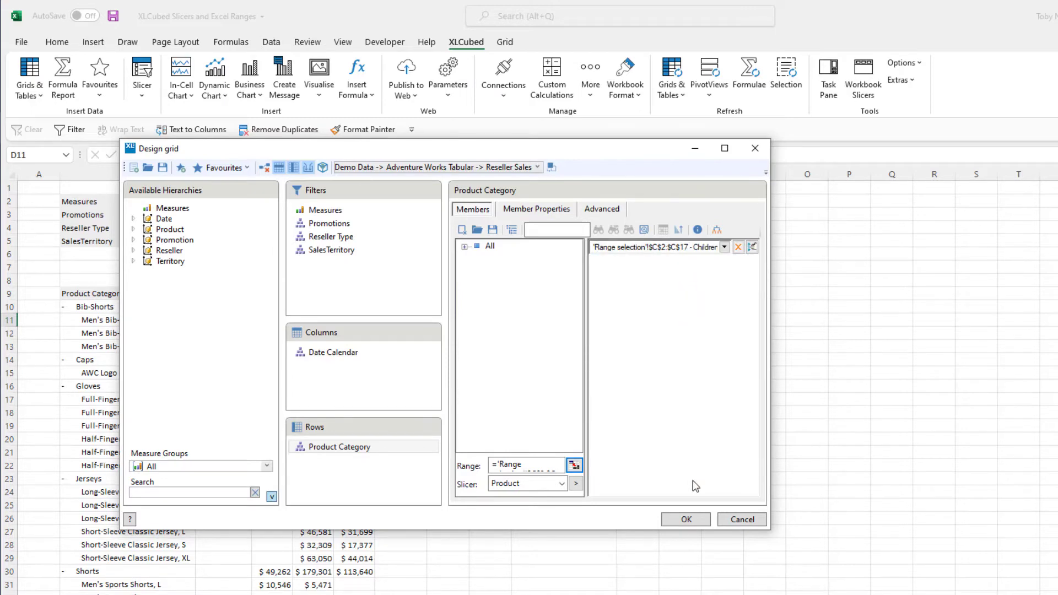
click(691, 524)
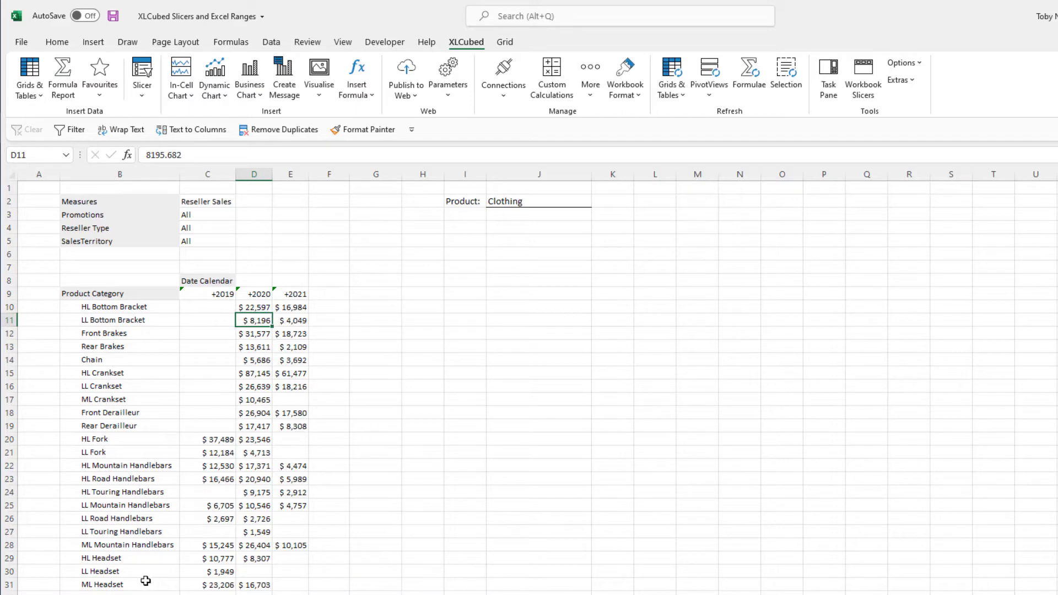
- Delete Headsets from cell C9 of the product list and return to the grid sheet
drag(145, 581, 145, 560)
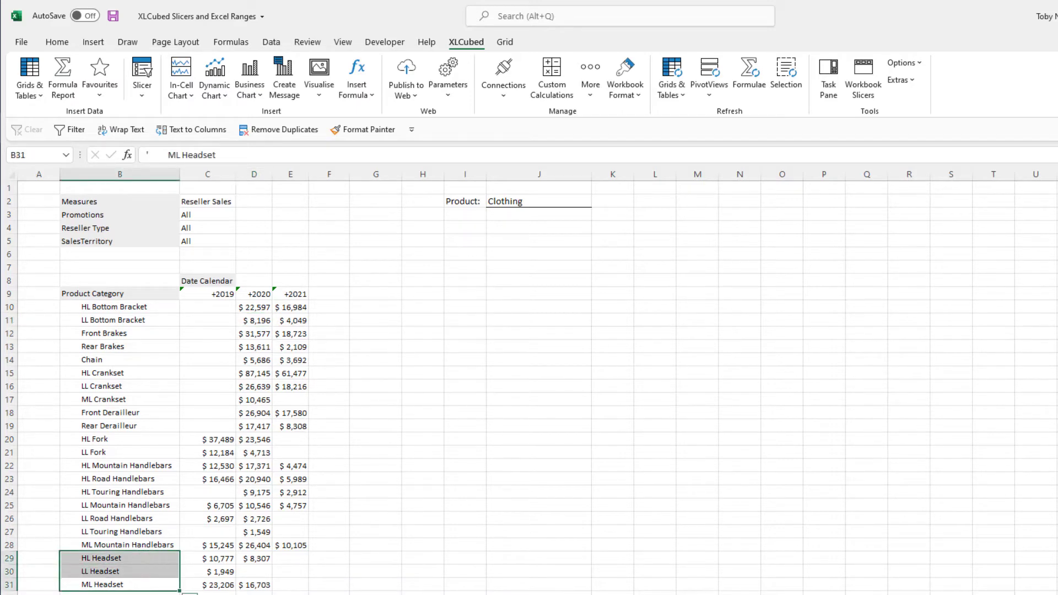
key(ctrl+Page_Down)
click(163, 292)
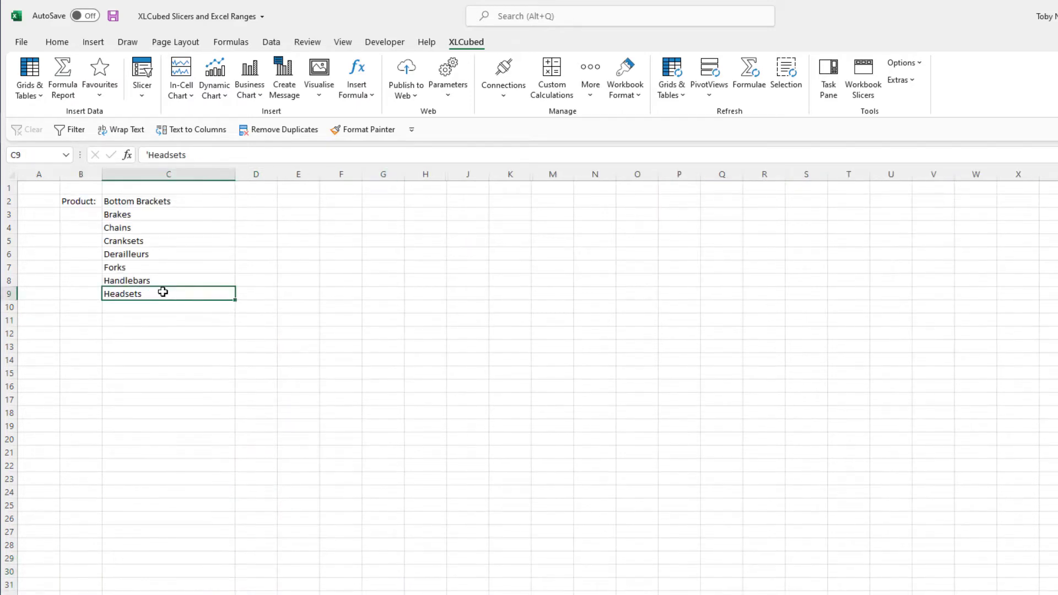
key(Delete)
key(ctrl+Page_Down)
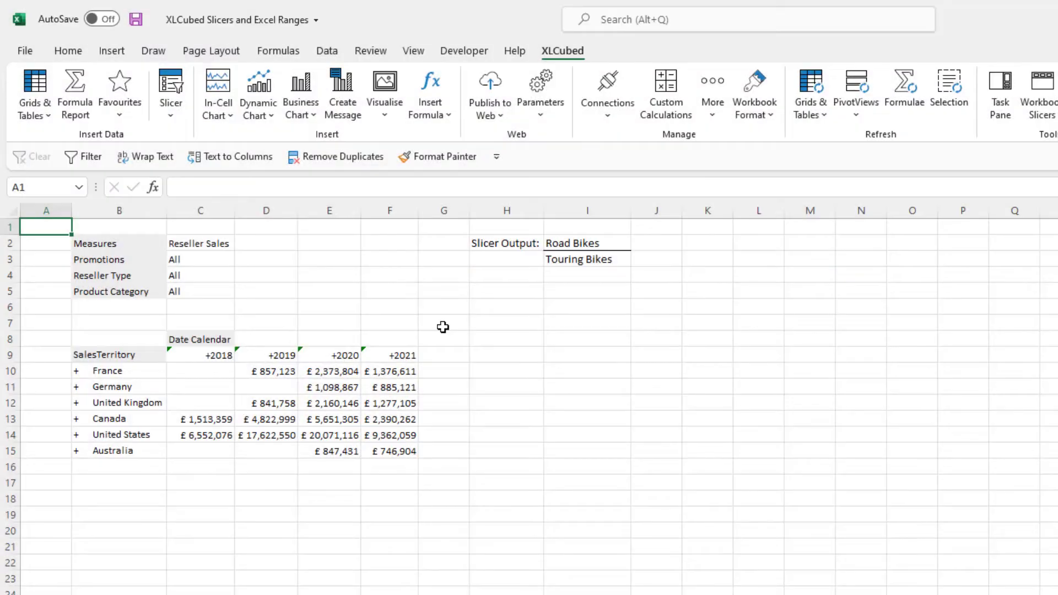
right_click(197, 290)
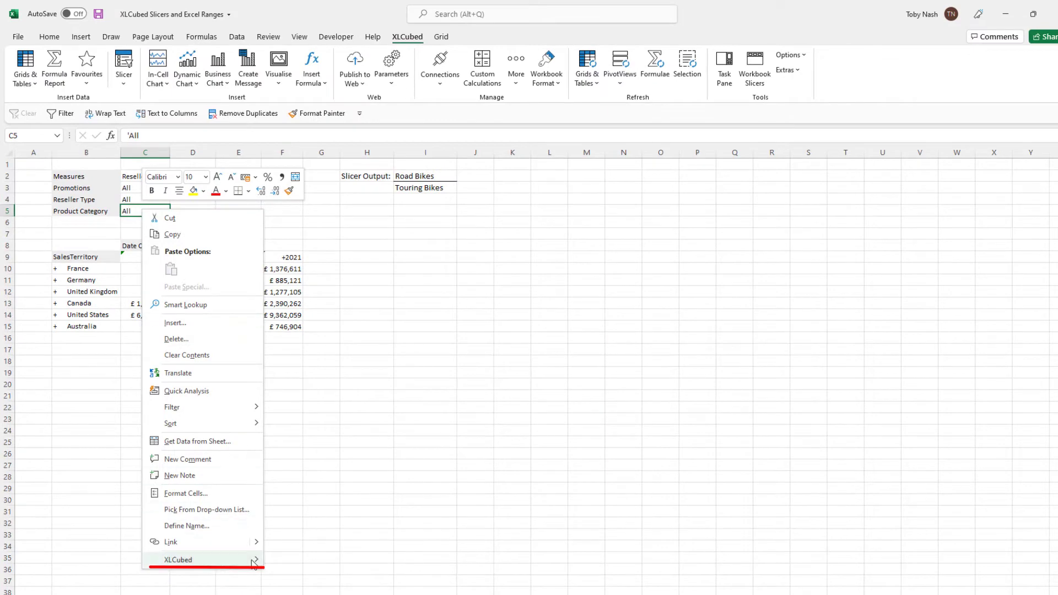
- Add a Product Category slicer and pick Bikes > Road Bikes > Road-150 Red, 48
mouse_move(256, 561)
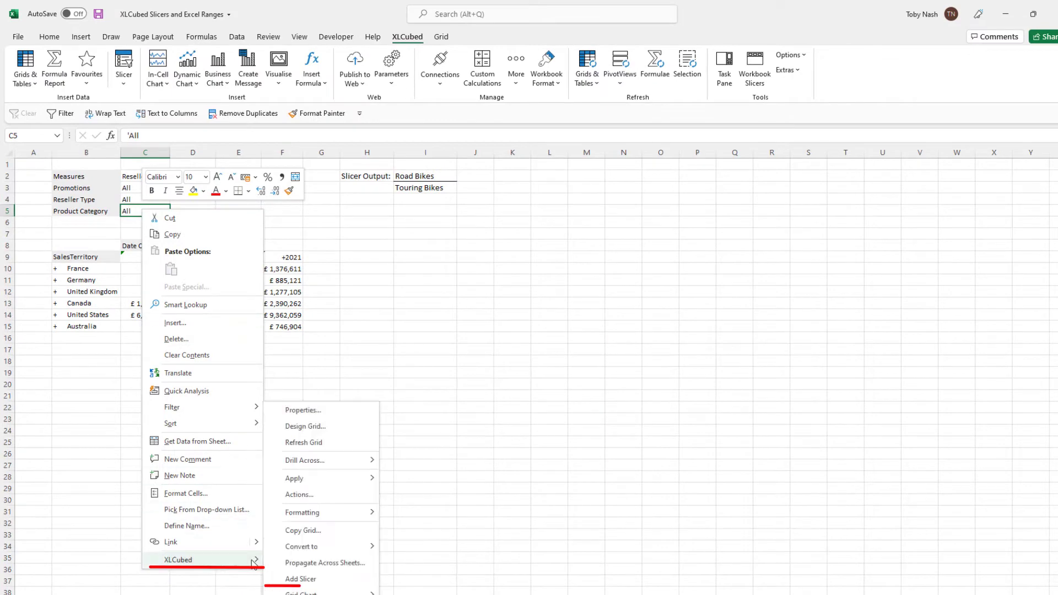
click(300, 579)
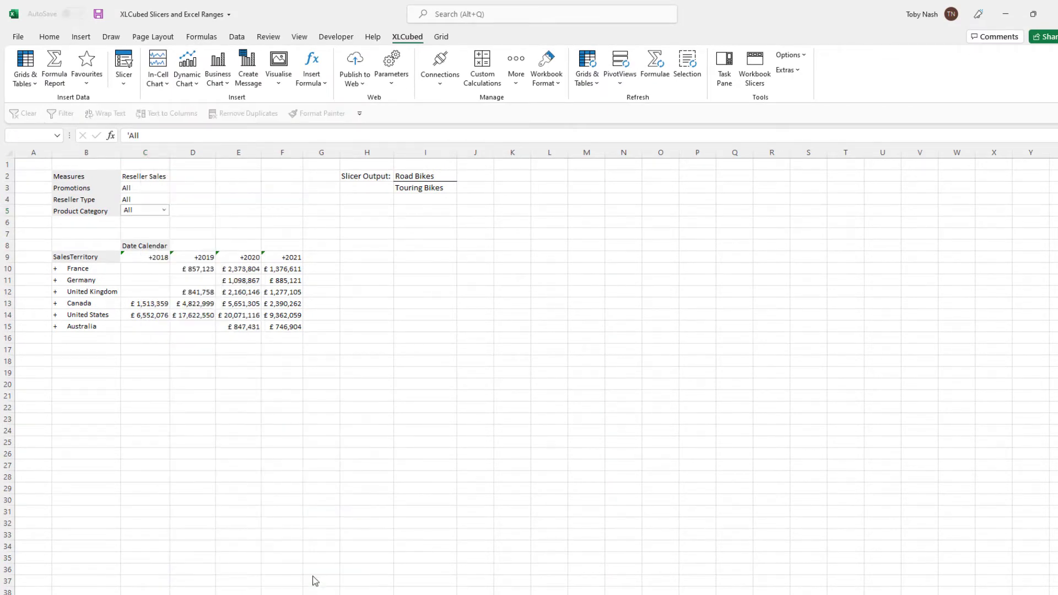
click(163, 210)
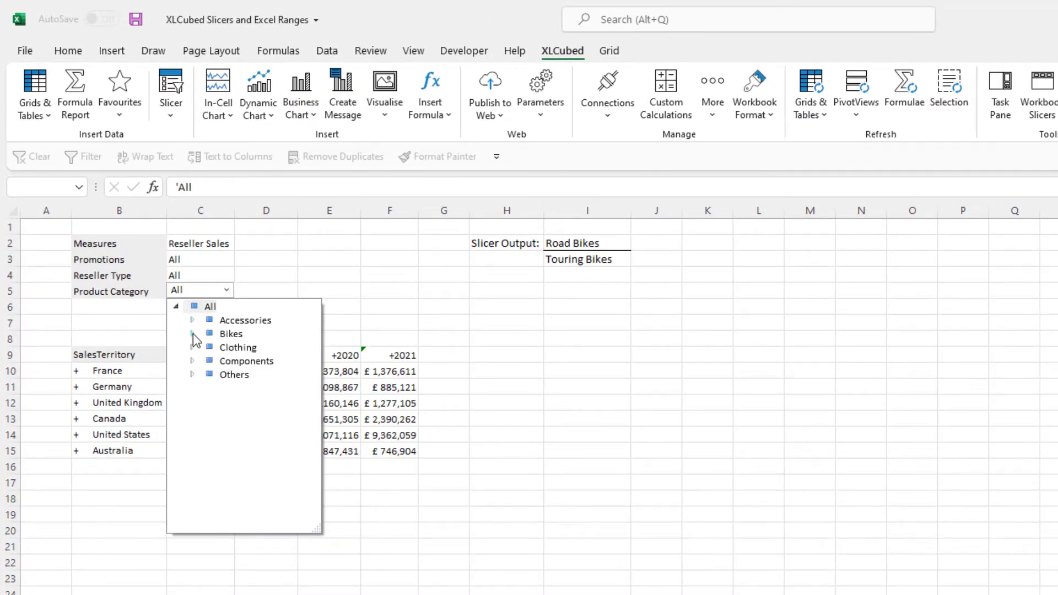
click(192, 334)
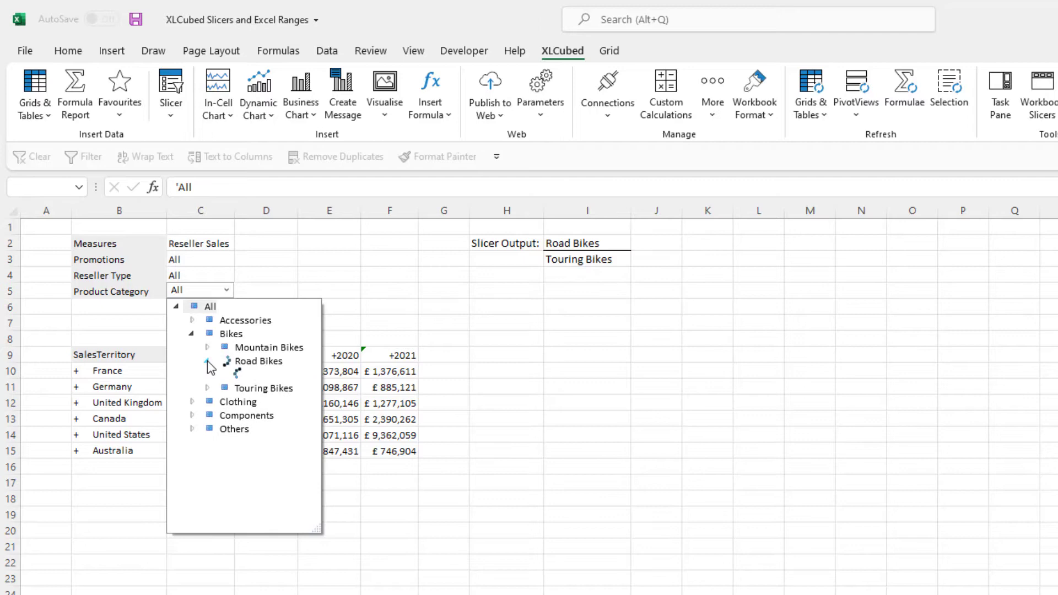
click(207, 361)
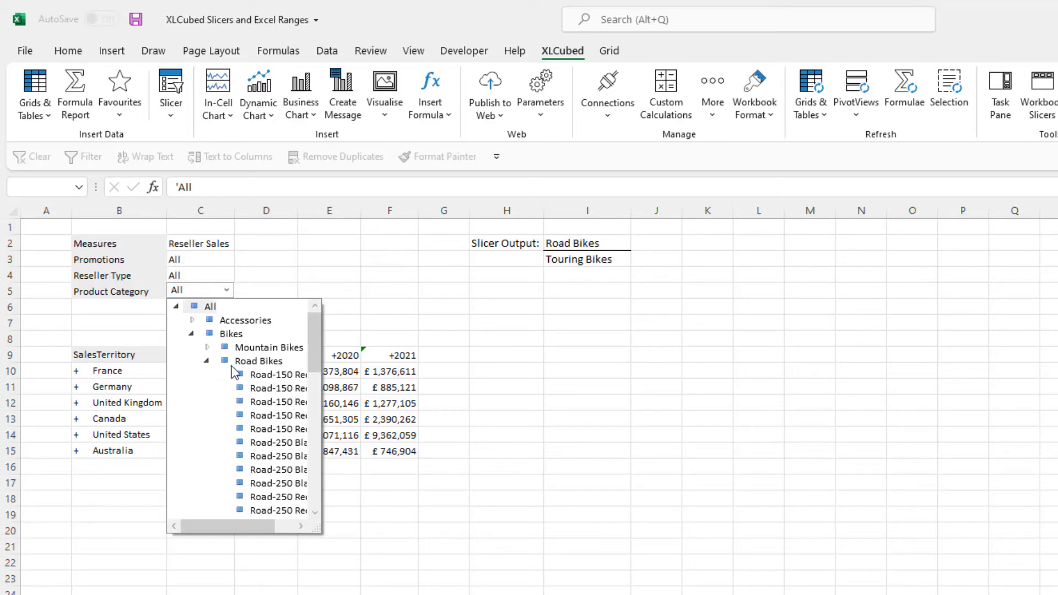
click(274, 389)
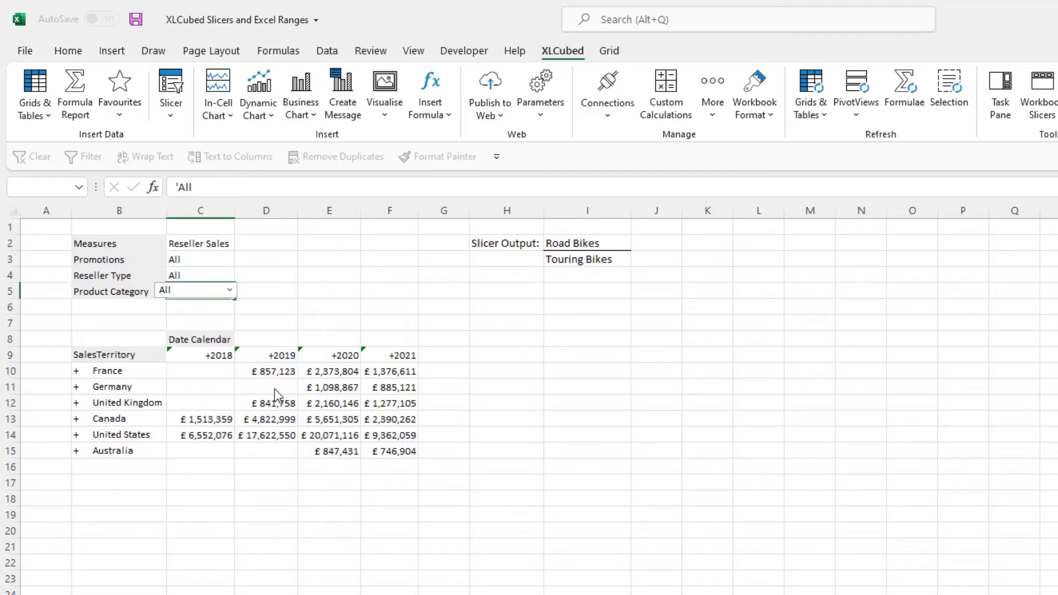
- Move the slicer, fit it to $E$4:$G$5, and switch Move/Size back off
right_click(226, 298)
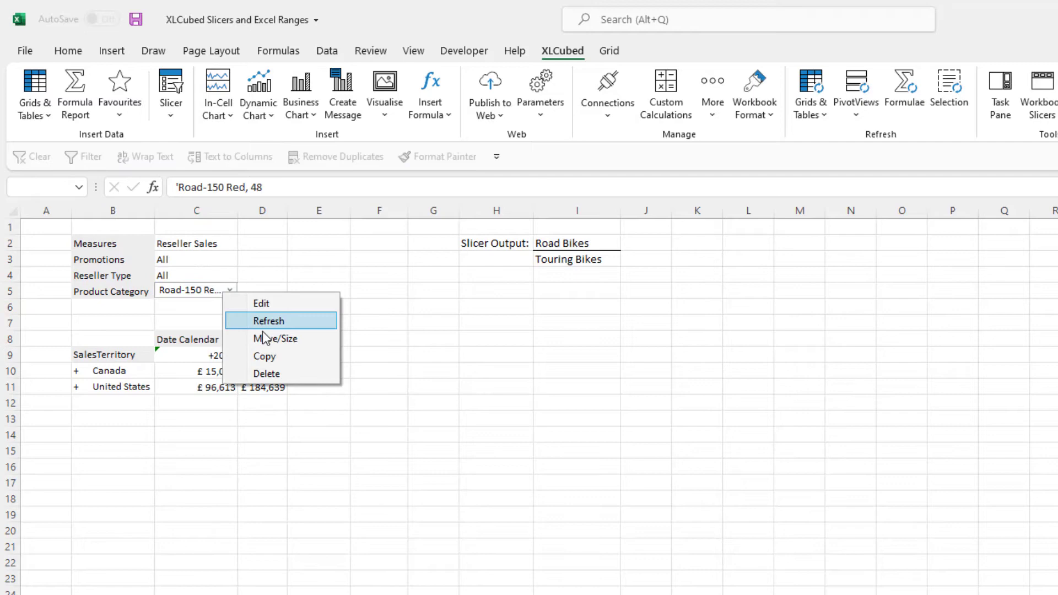
click(242, 339)
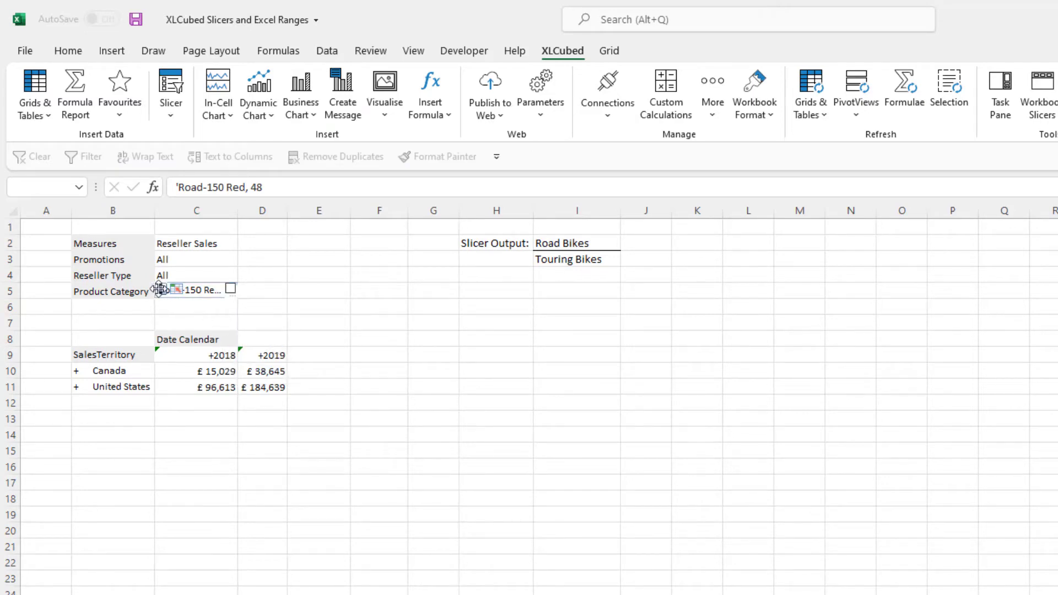
click(303, 274)
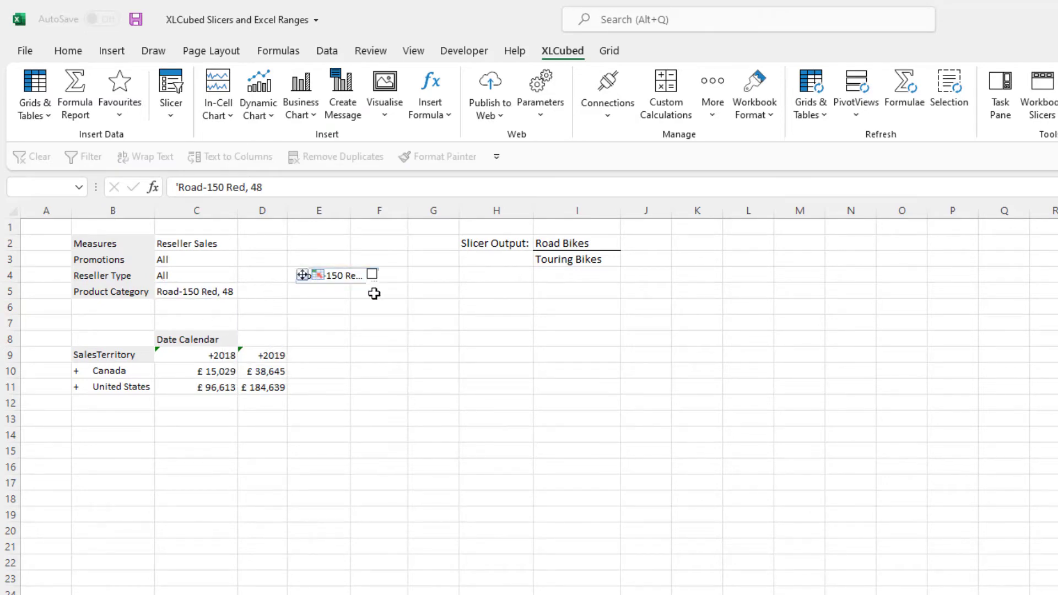
drag(374, 293, 390, 309)
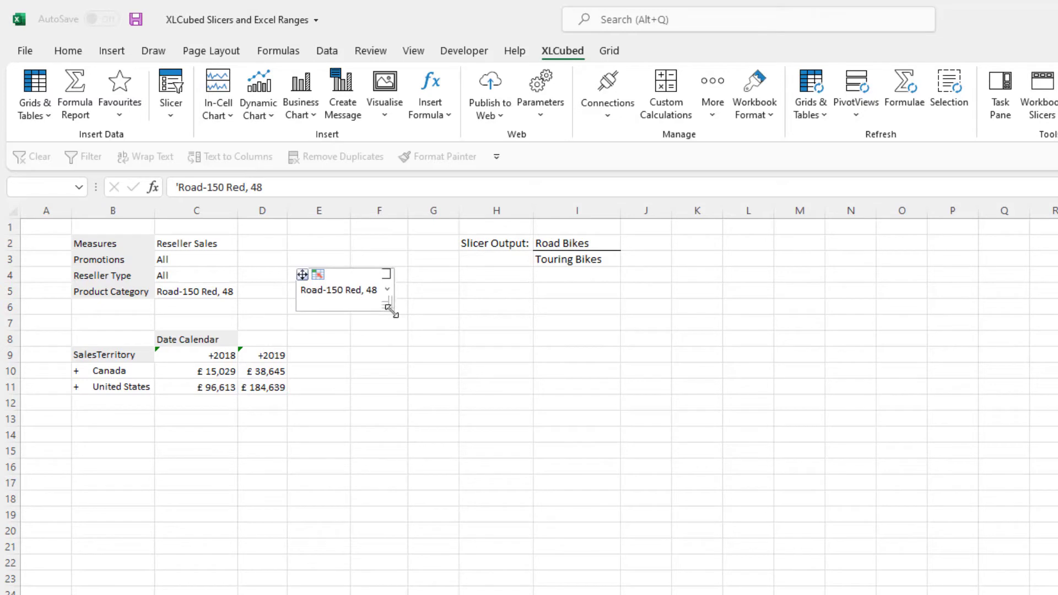
click(317, 273)
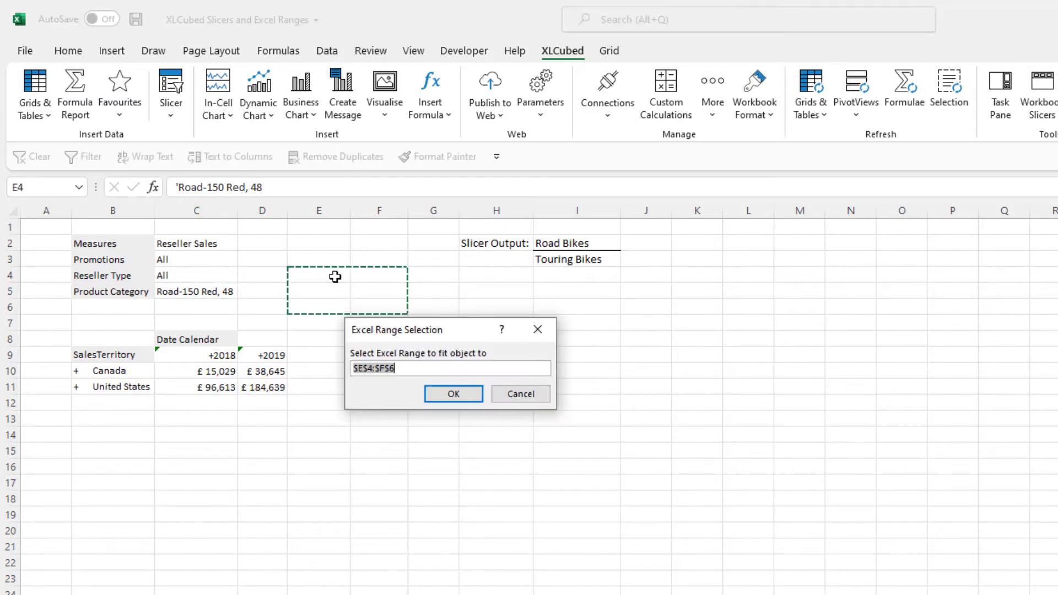
drag(335, 275, 430, 297)
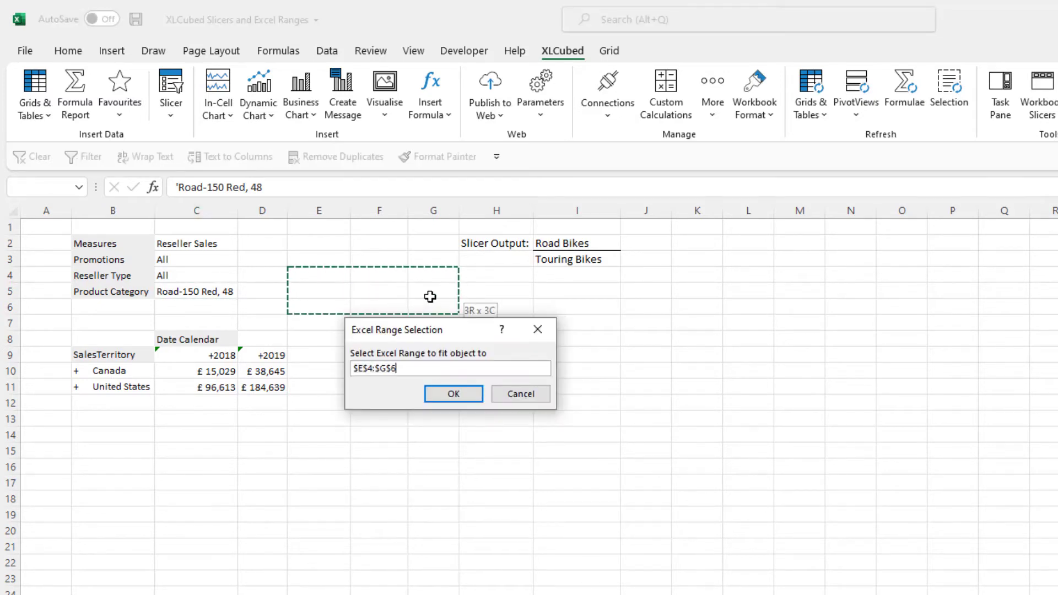
click(467, 393)
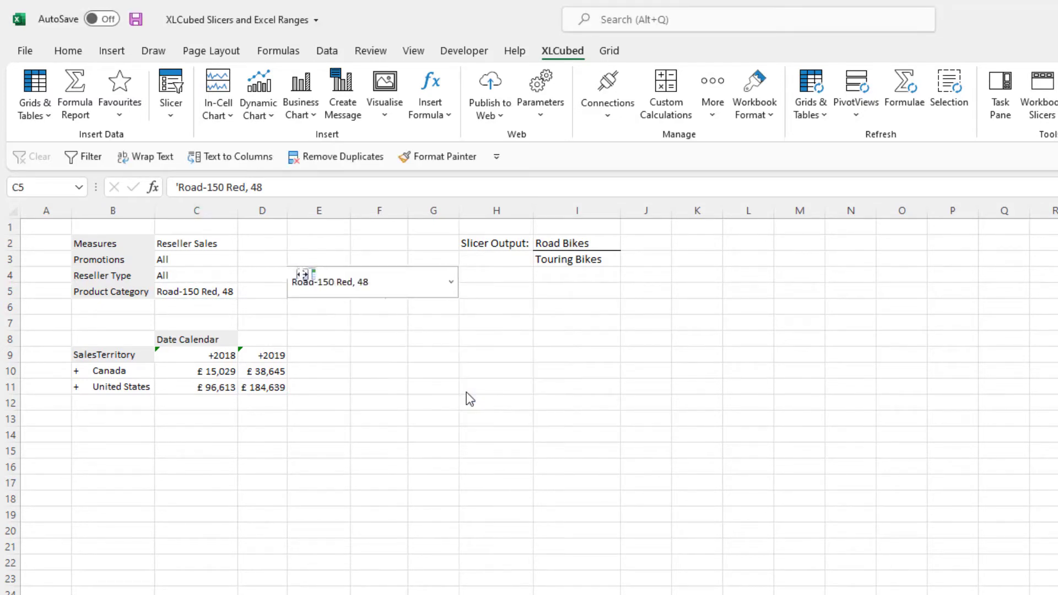
right_click(388, 291)
click(434, 330)
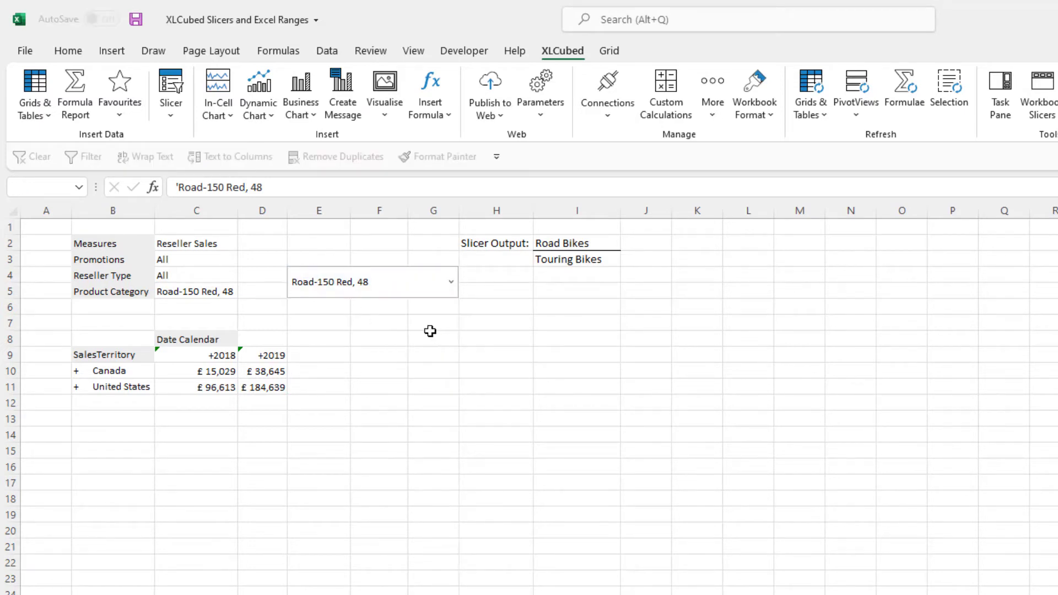
- Edit the slicer's settings and view its Behaviour options
right_click(385, 280)
click(434, 292)
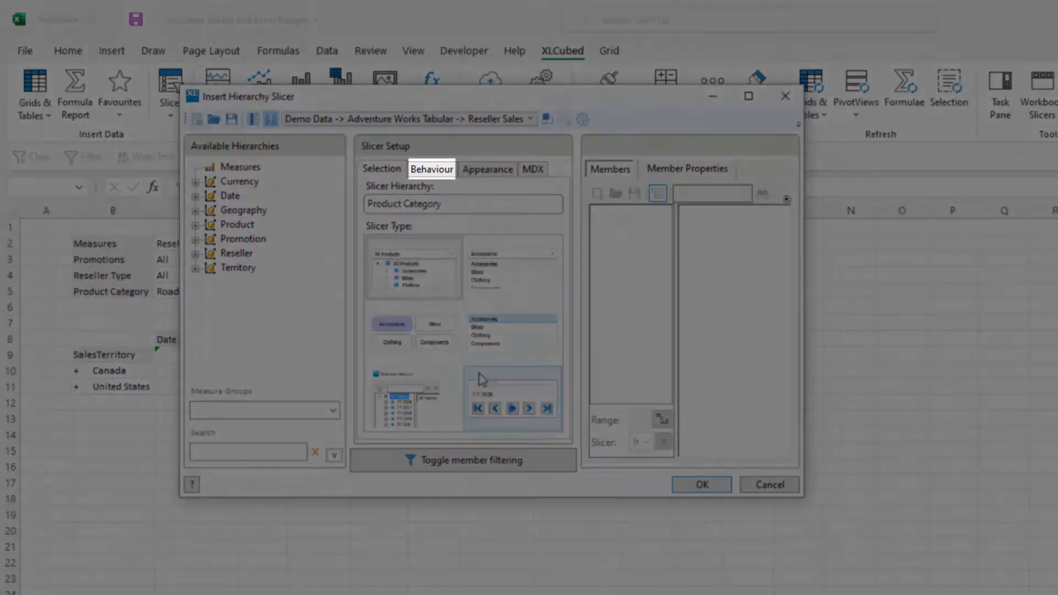
click(440, 171)
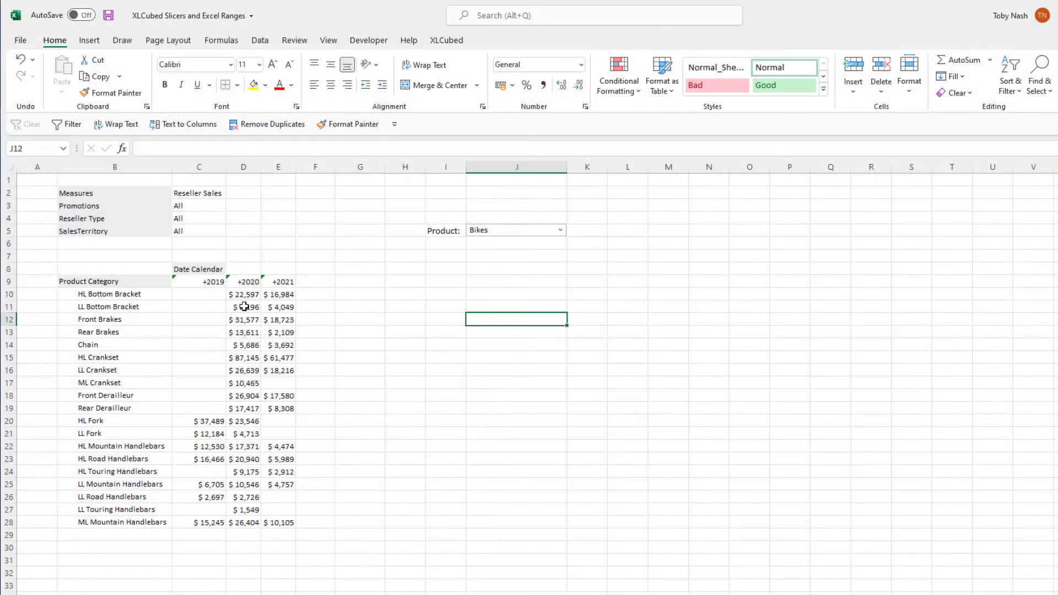
- Replace the grid's range-based Product Category rows with Children of the J5 Product slicer
double_click(244, 307)
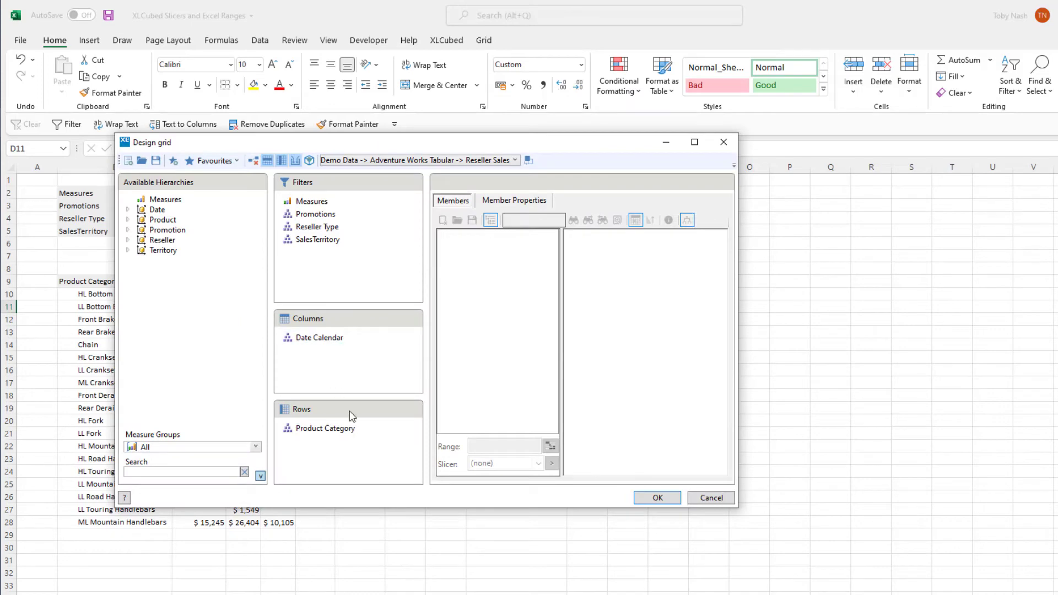
click(356, 429)
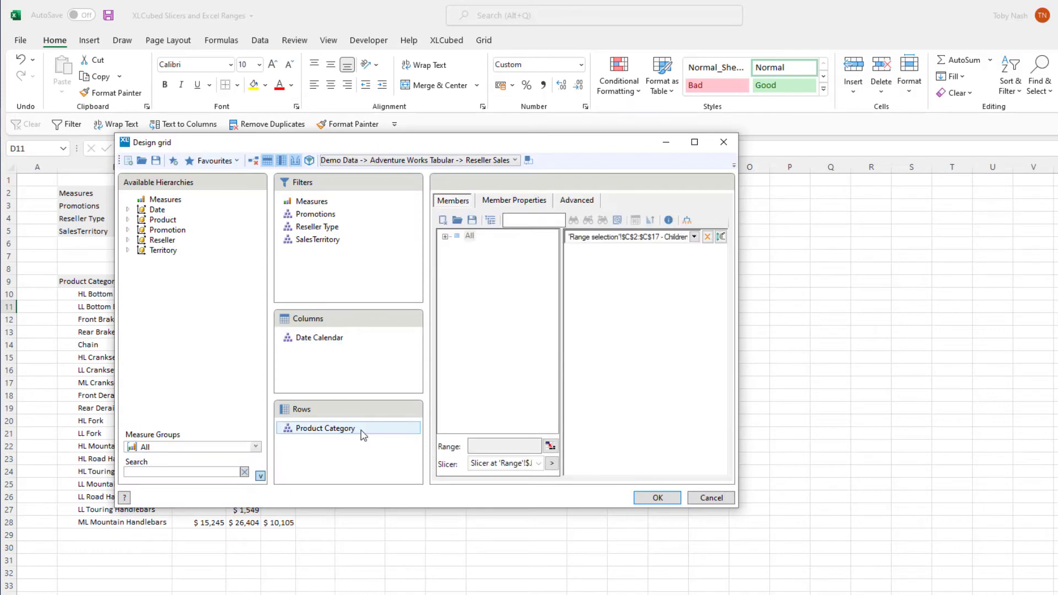
click(707, 237)
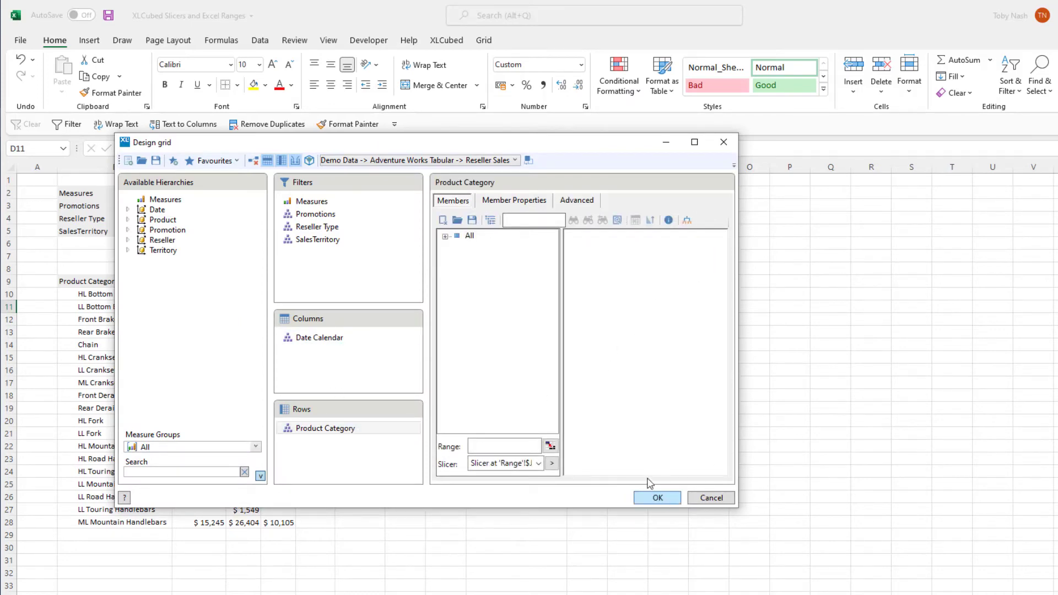
click(540, 465)
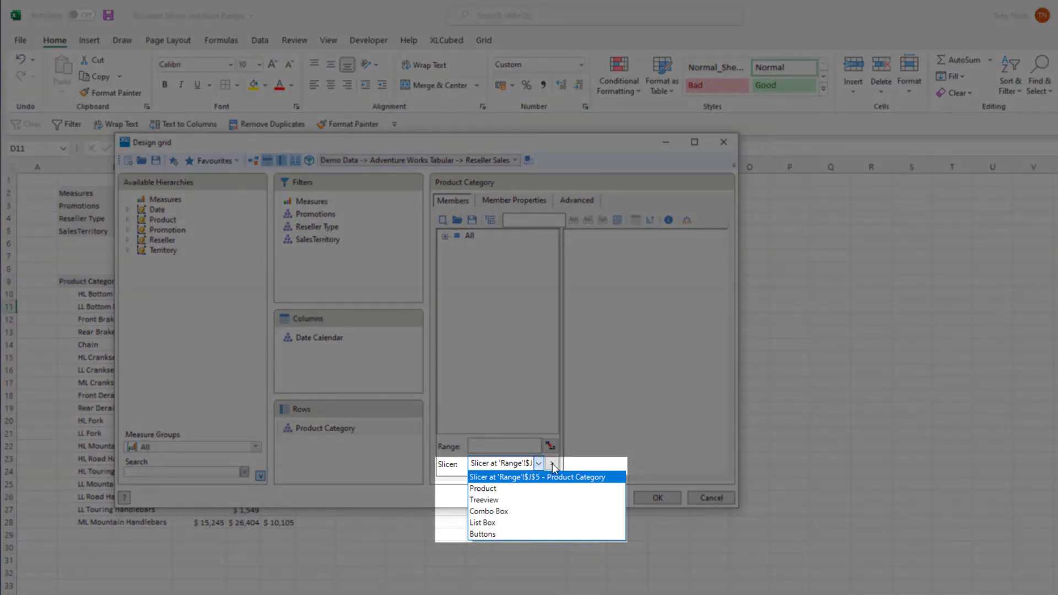
click(552, 464)
click(552, 464)
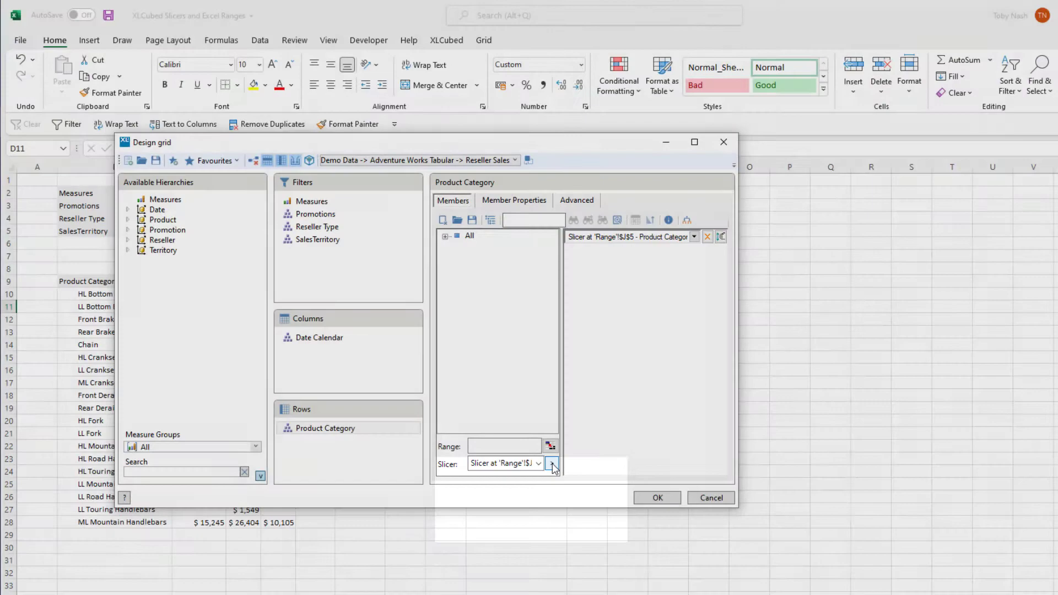
click(694, 237)
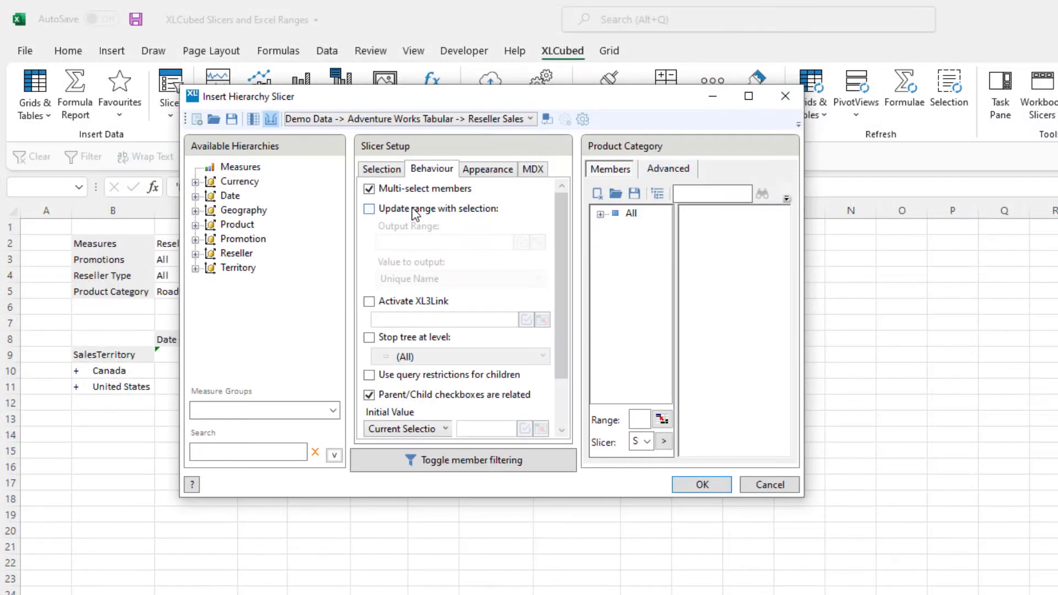
click(419, 208)
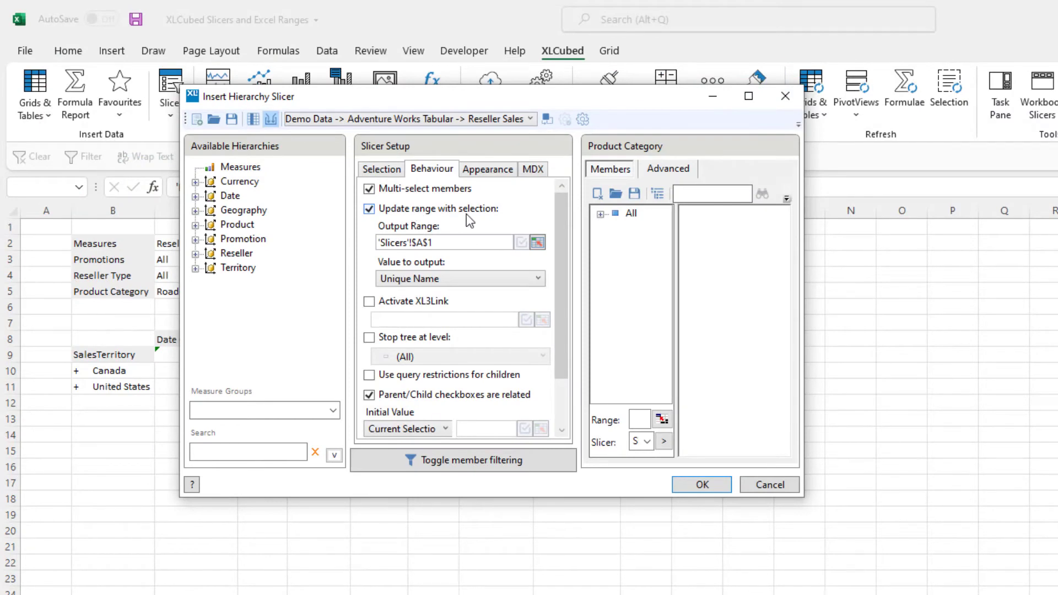
- Output the slicer's member captions to the range $I$2:$I$6
click(538, 243)
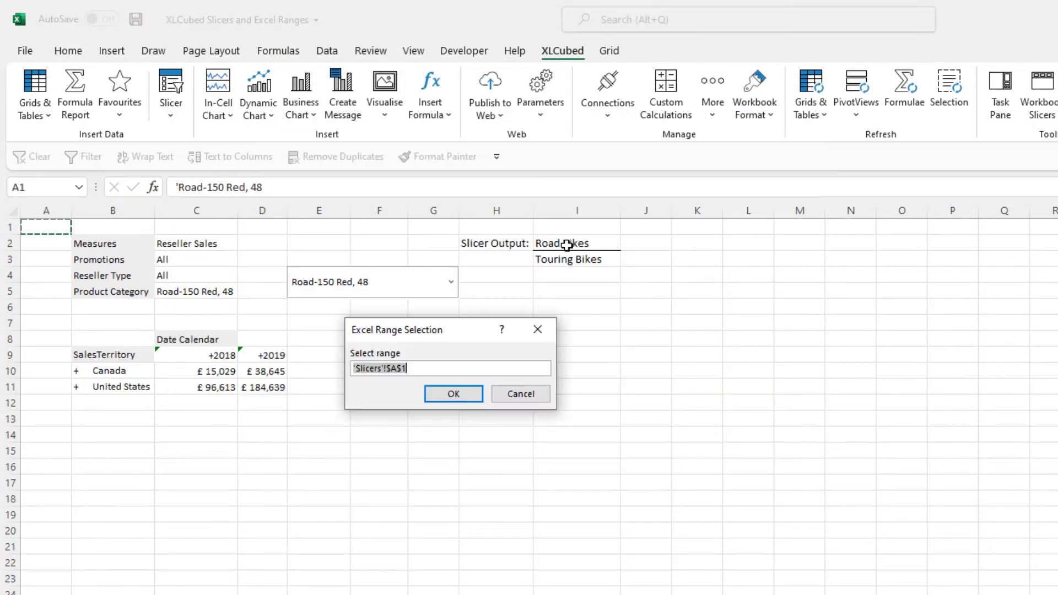
drag(567, 244, 567, 312)
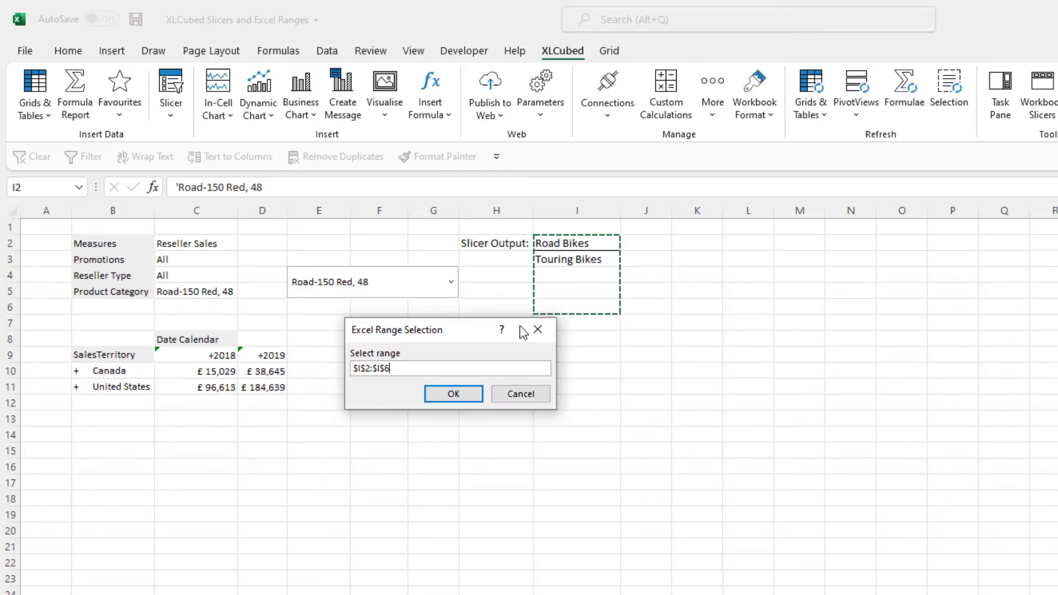
click(469, 389)
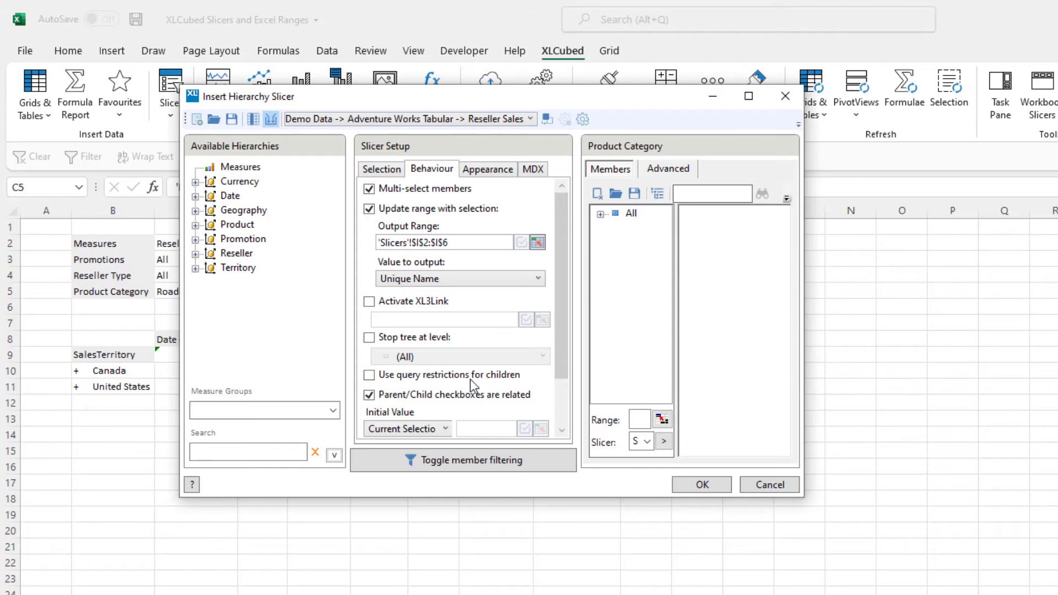
click(469, 279)
click(468, 311)
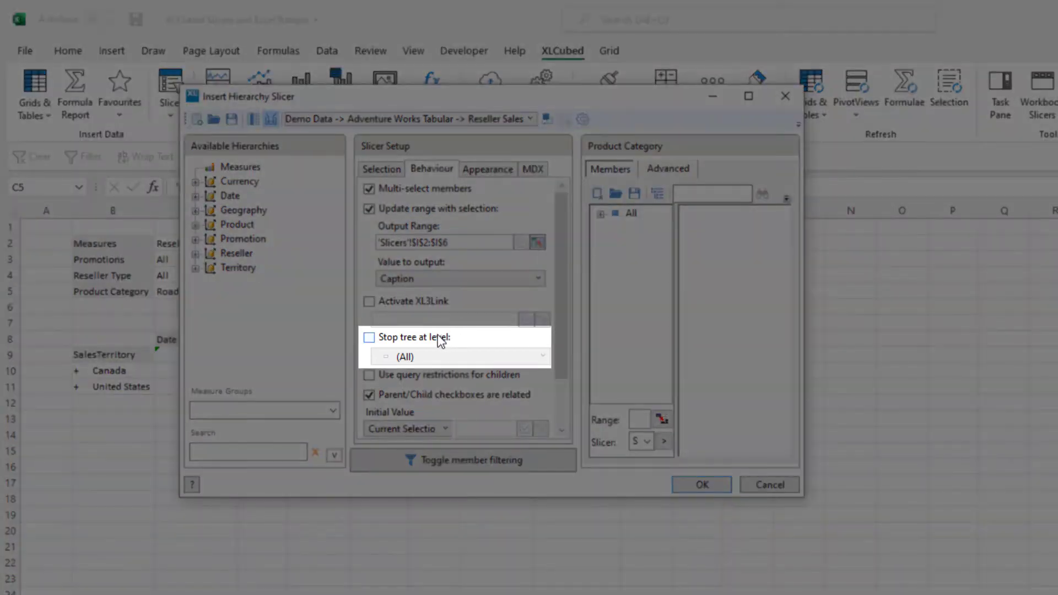
- Stop the slicer tree at the Subcategory level
click(438, 338)
click(436, 355)
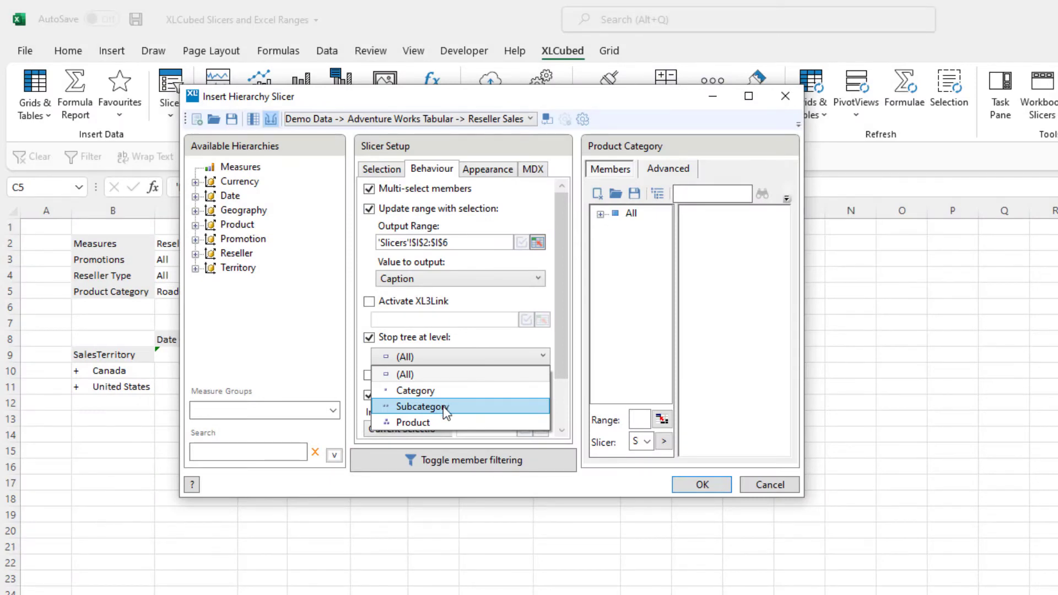
click(444, 407)
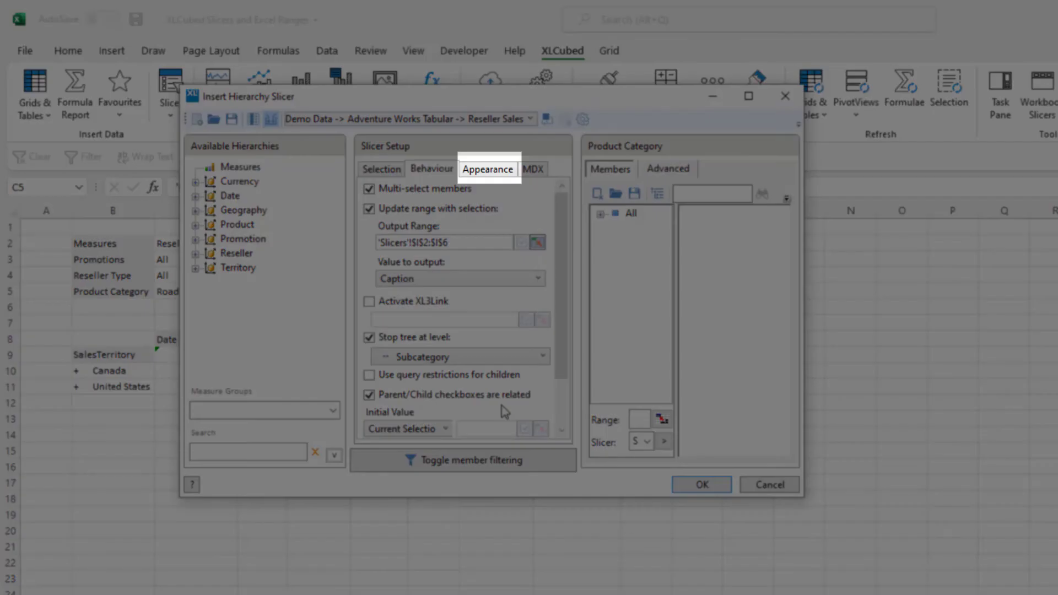
- Name the slicer 'Product', show its title bar, and insert it into the sheet
click(484, 170)
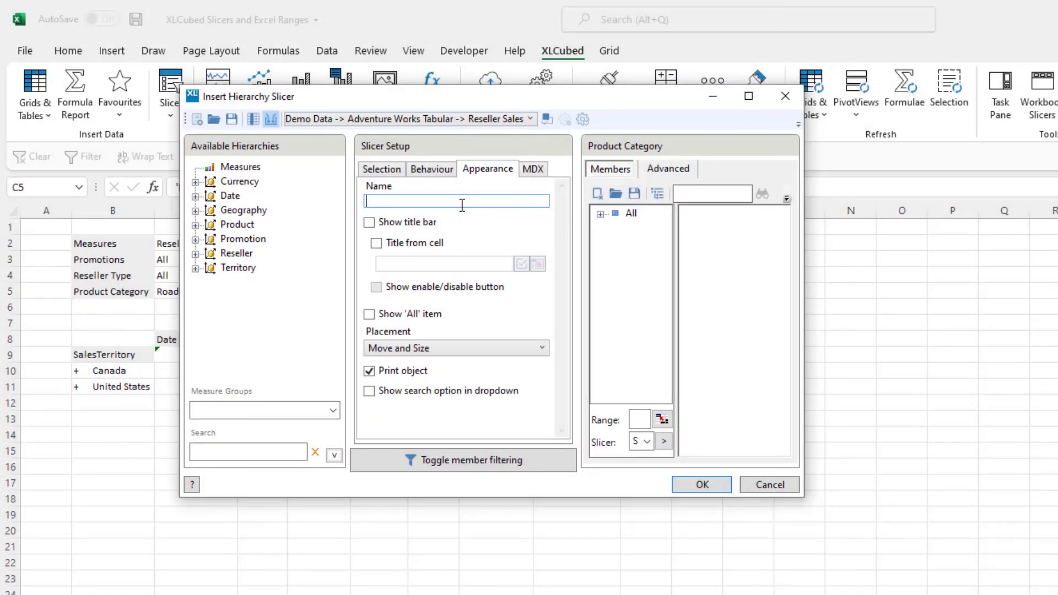
text(Product)
click(378, 225)
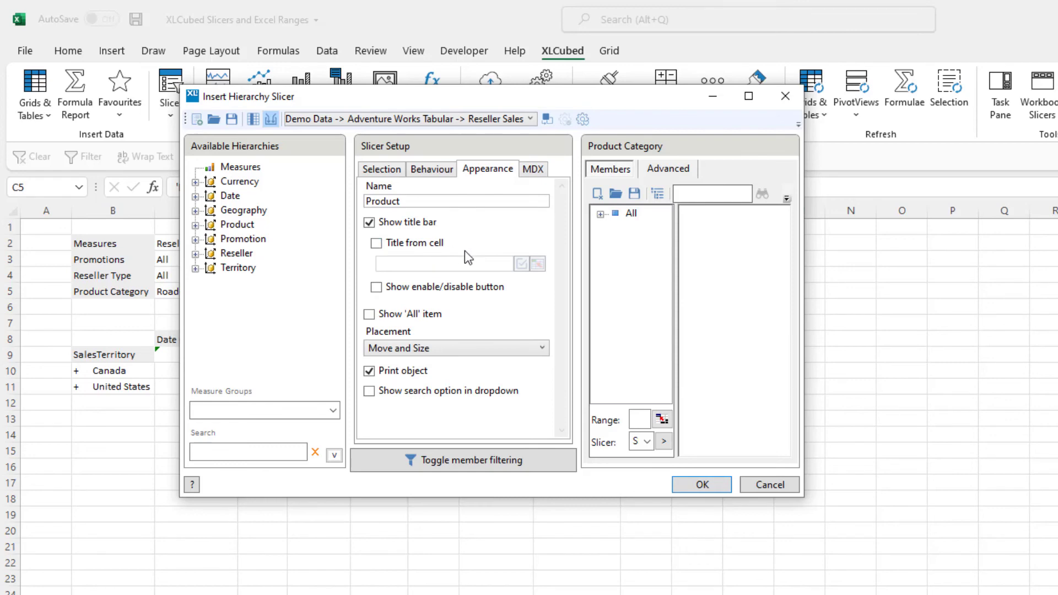
click(704, 485)
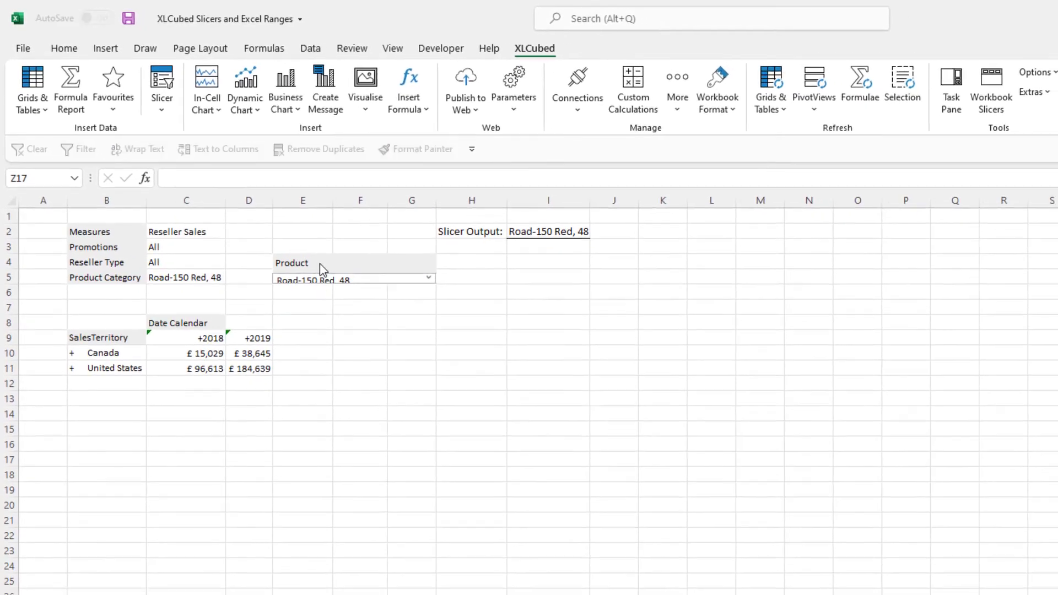
- Move and resize the Product slicer to fit cells E4:F6
right_click(322, 270)
click(348, 298)
drag(298, 262, 374, 295)
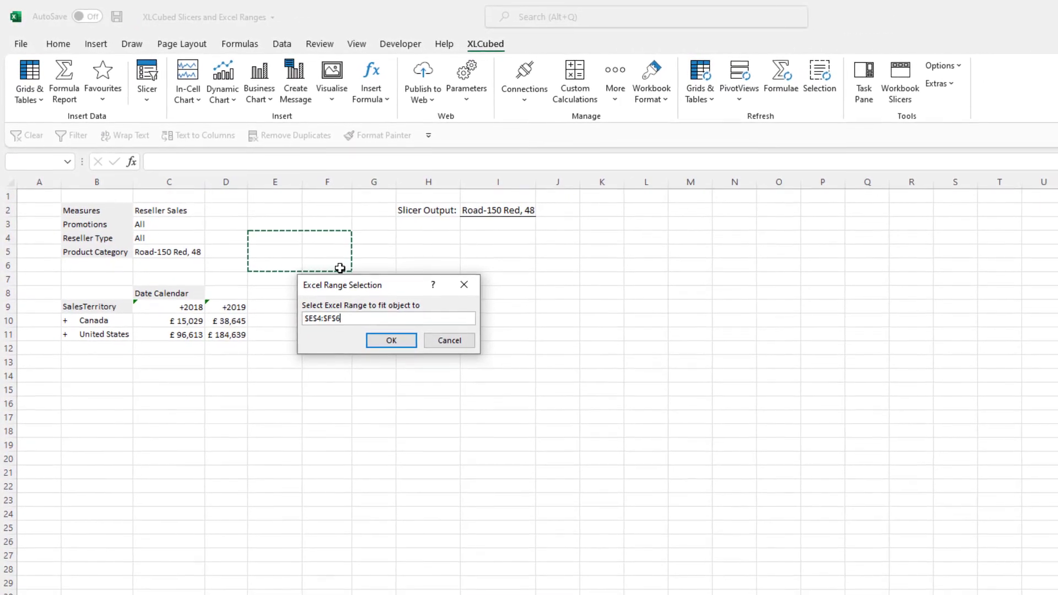
click(392, 341)
- Refresh the slicer and filter it to Mountain Bikes and Road Bikes under Bikes
right_click(302, 240)
click(331, 263)
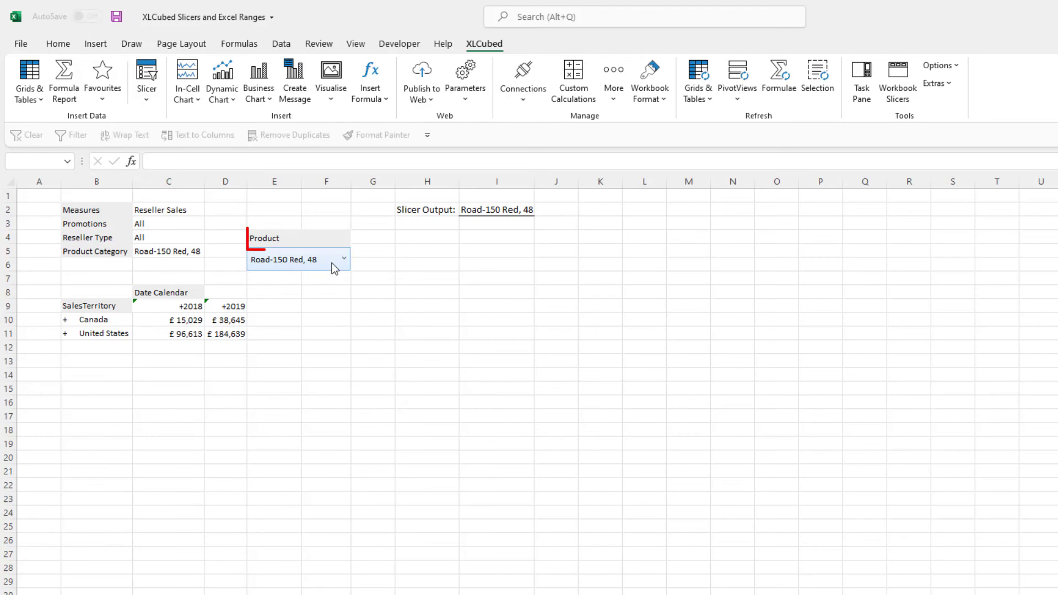
click(332, 263)
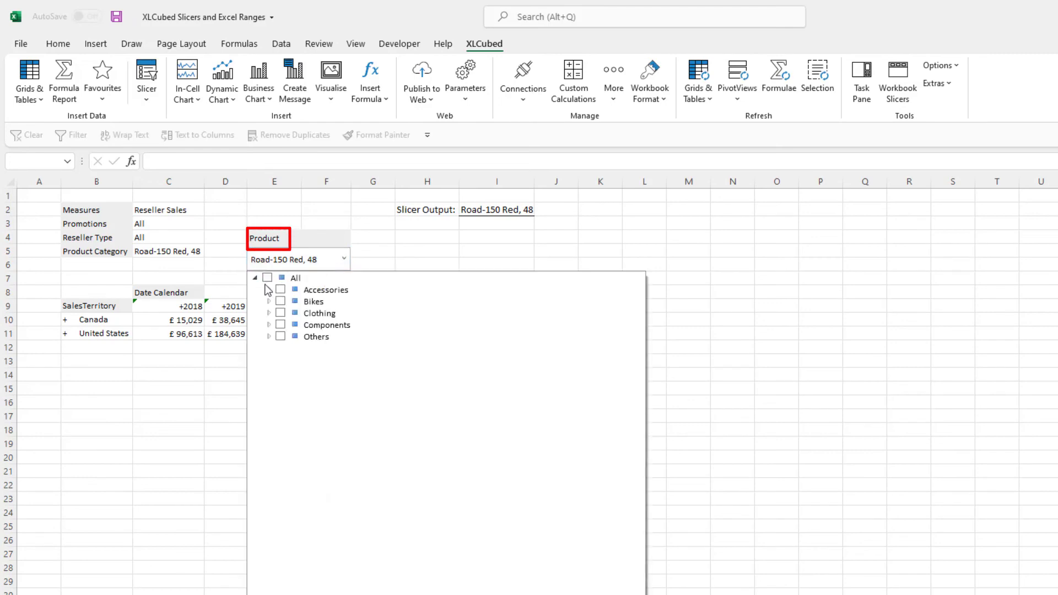
click(268, 301)
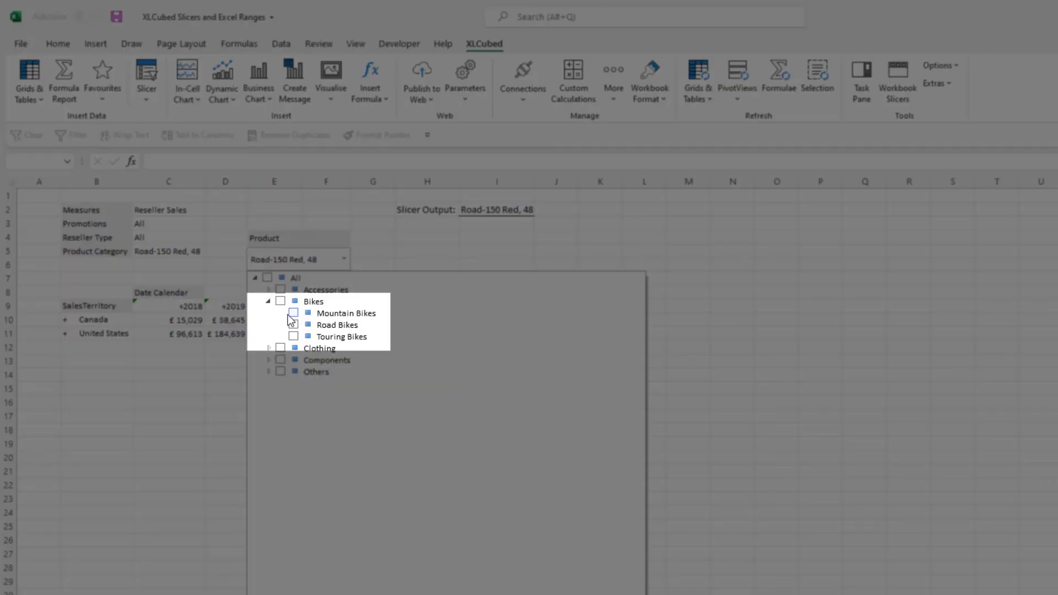
click(294, 313)
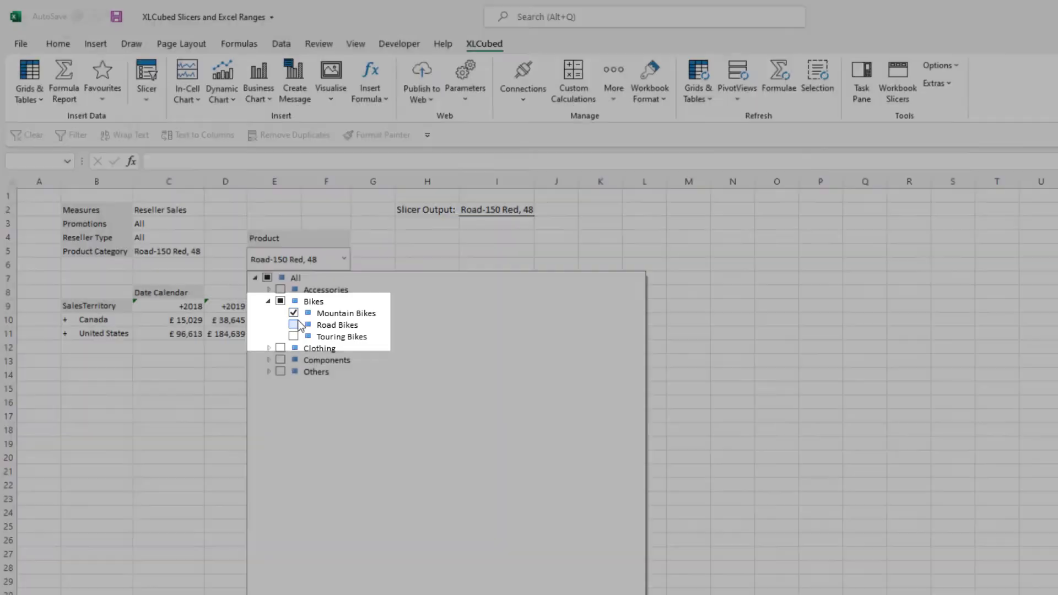
click(294, 324)
key(Escape)
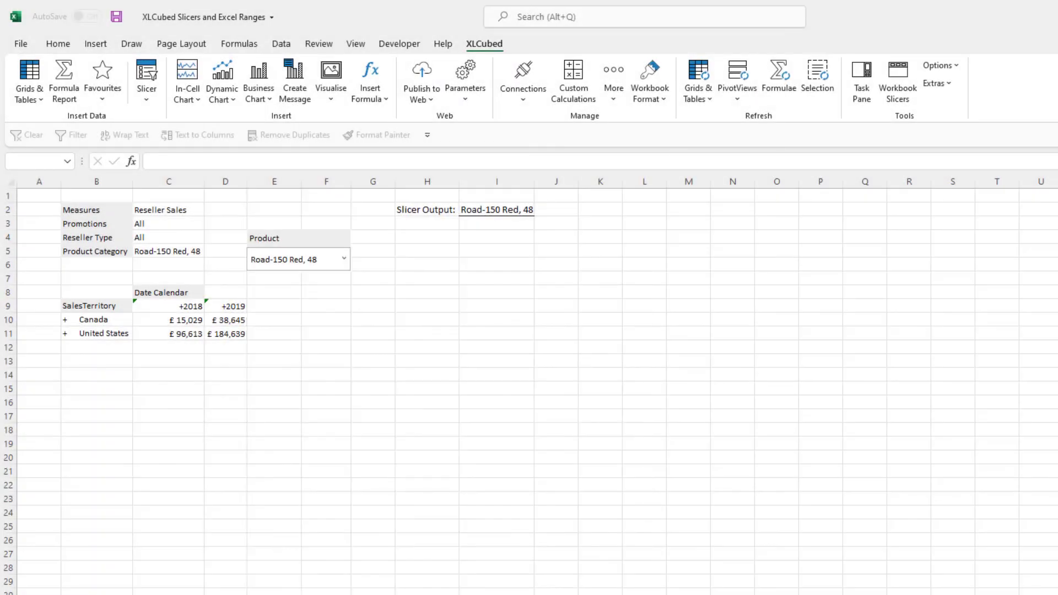